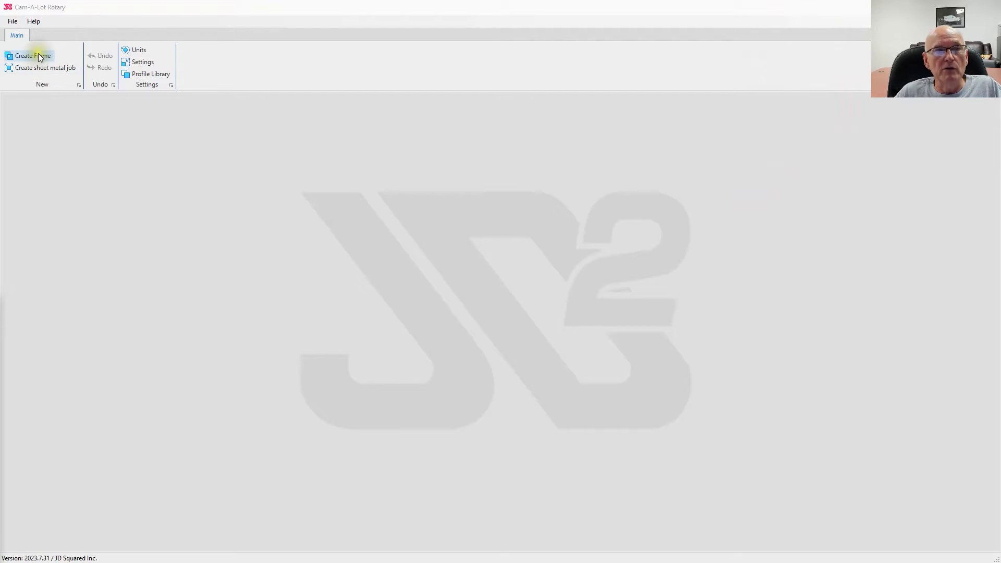
# - Create Frame1 and start a new tube with the 1.66 5.5R round profile active
pyautogui.click(39, 54)
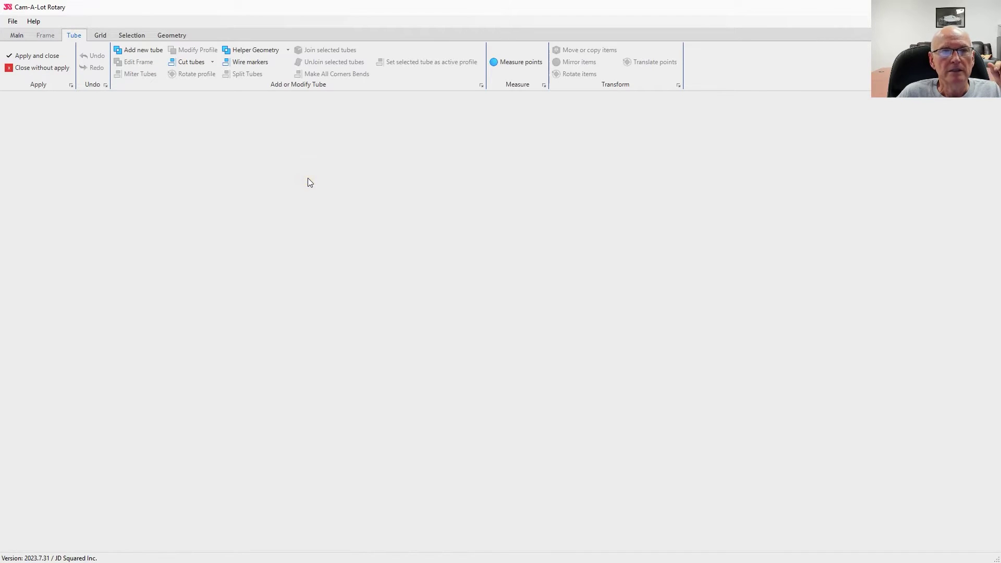
pyautogui.click(143, 52)
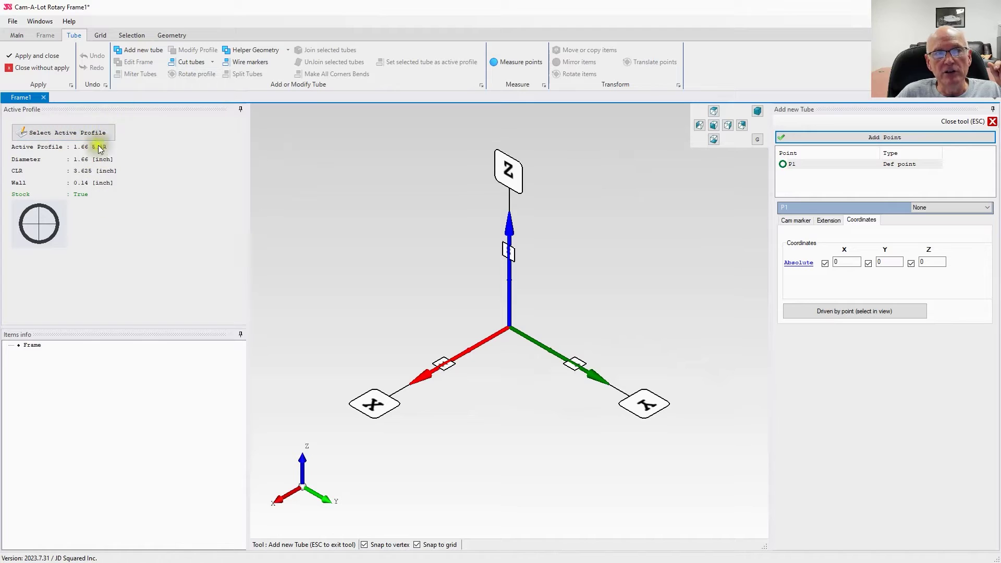
pyautogui.click(63, 135)
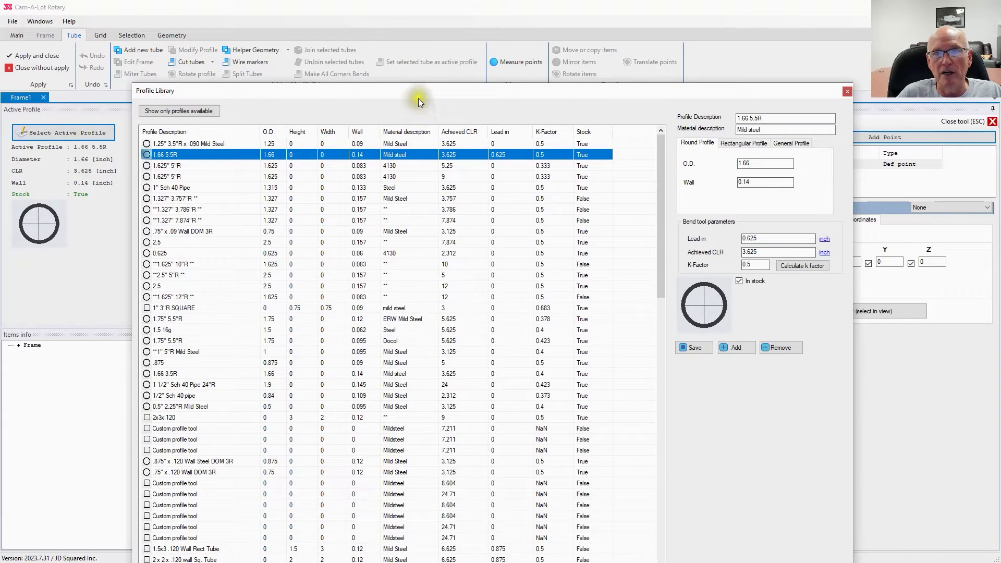
pyautogui.moveTo(419, 96); pyautogui.dragTo(451, 36)
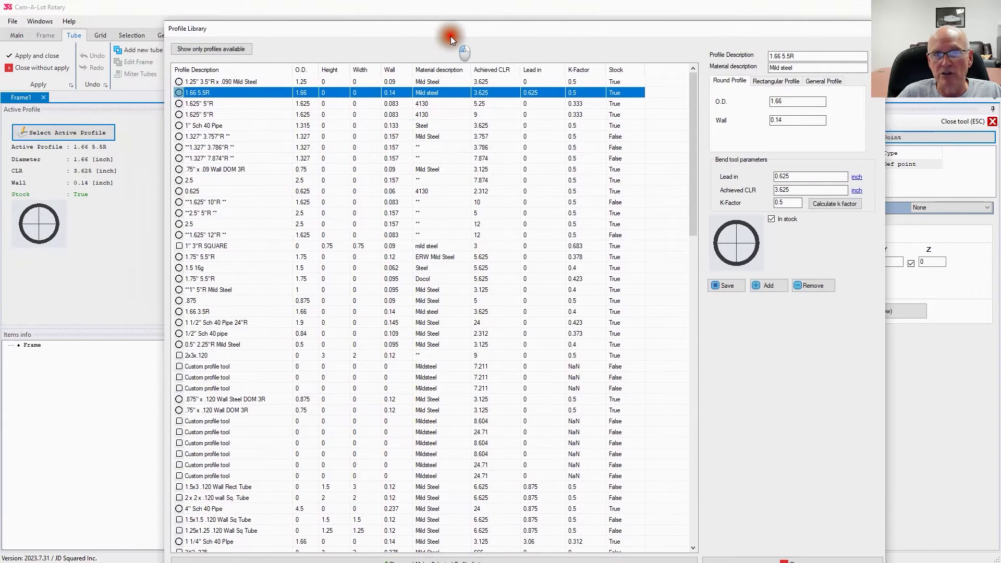
pyautogui.click(492, 559)
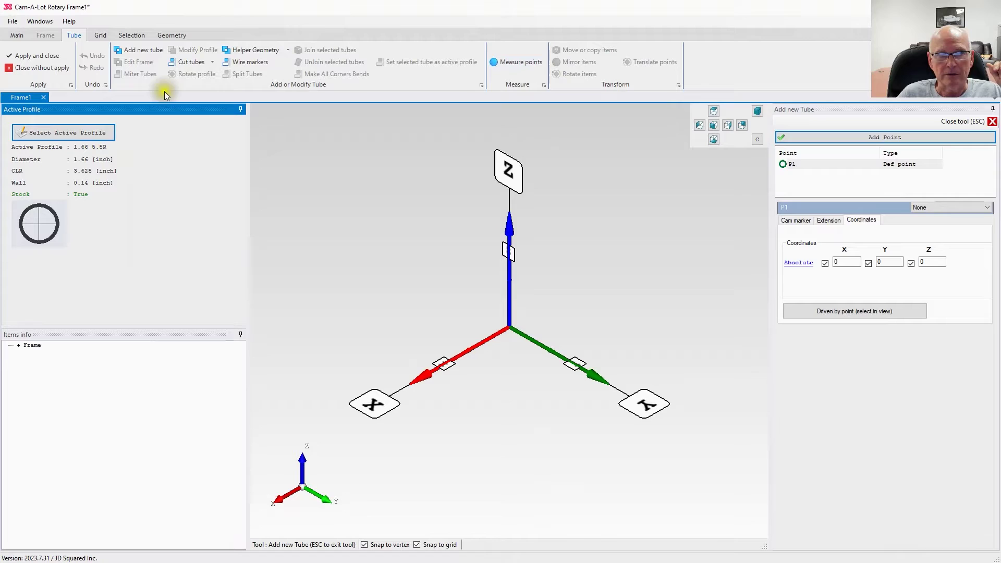
pyautogui.click(151, 53)
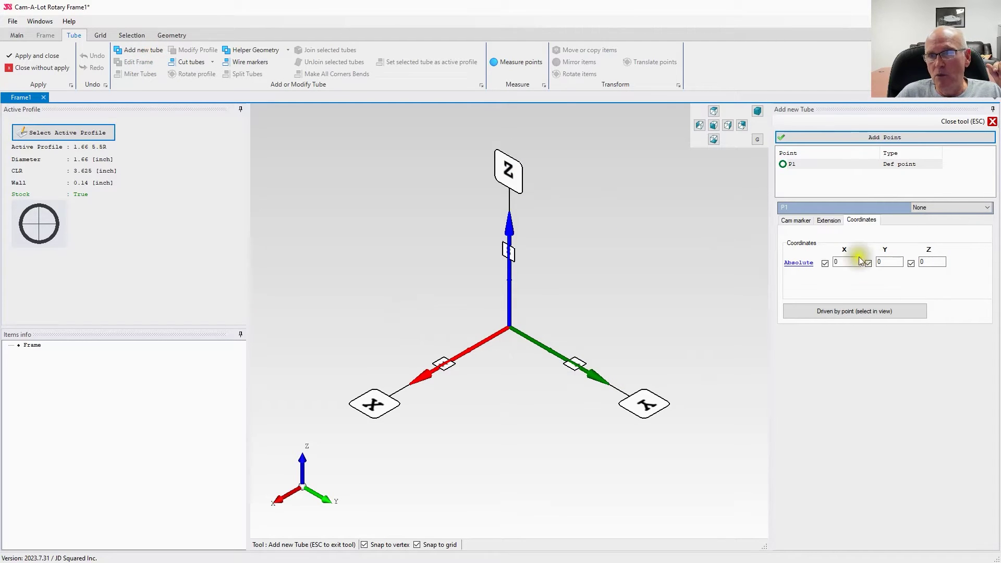
# - Add point P2 at absolute Z 12 to build the straight 12 in leg
pyautogui.click(875, 140)
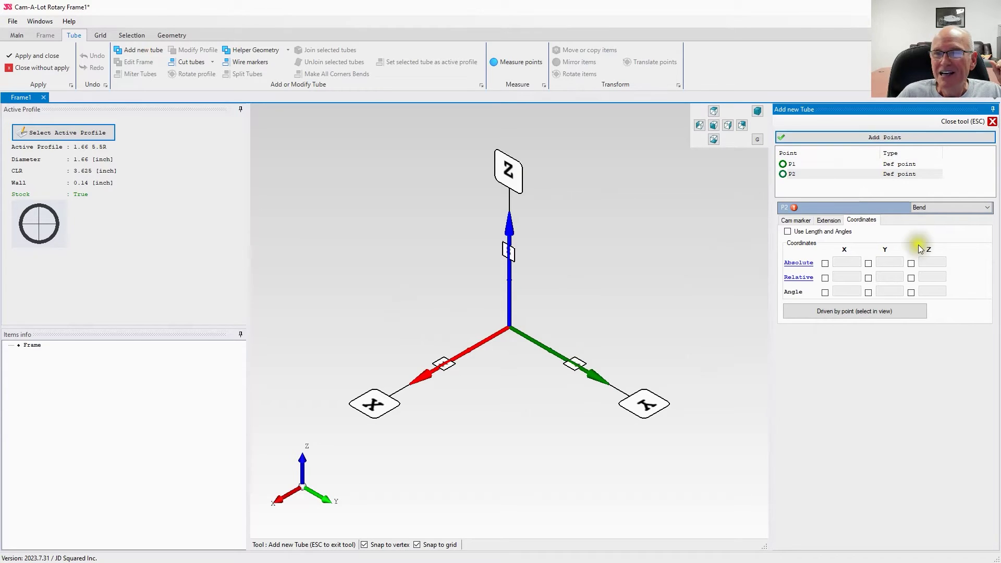
pyautogui.click(911, 264)
pyautogui.click(936, 262)
pyautogui.write('12')
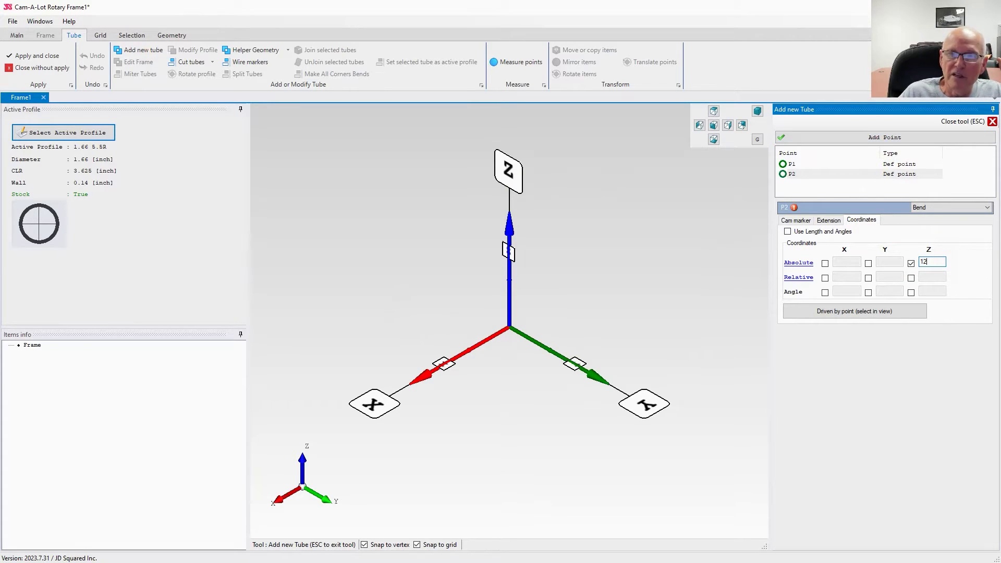
pyautogui.press('Return')
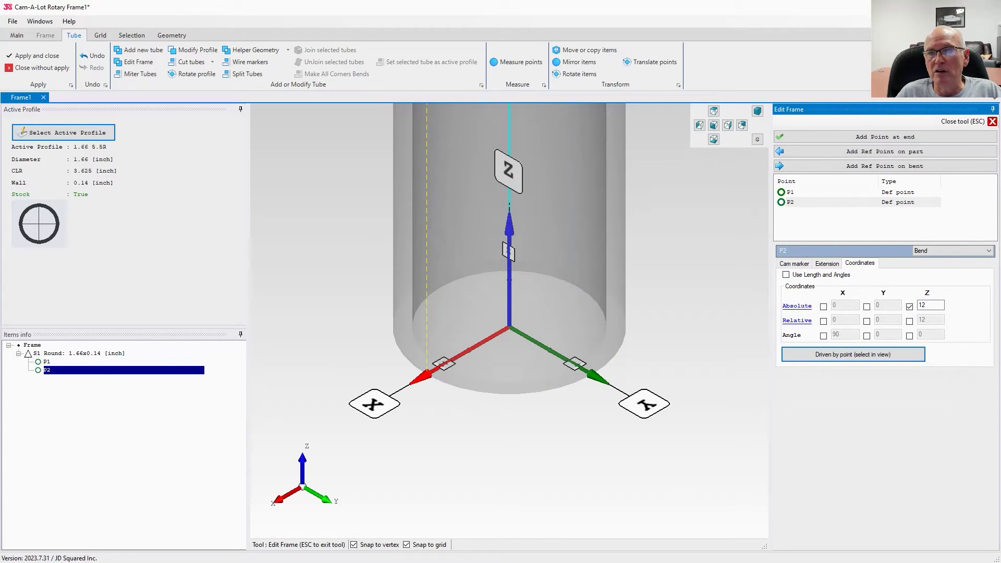
pyautogui.click(803, 138)
pyautogui.click(757, 111)
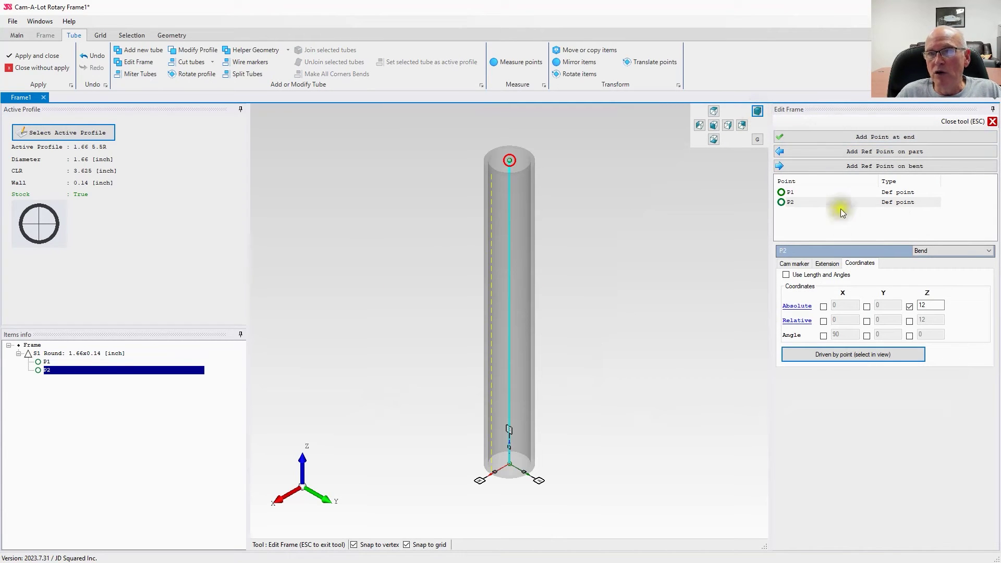
# - Add end point P3 at absolute Y 12 for the 90° bend and apply the frame
pyautogui.click(874, 137)
pyautogui.click(867, 306)
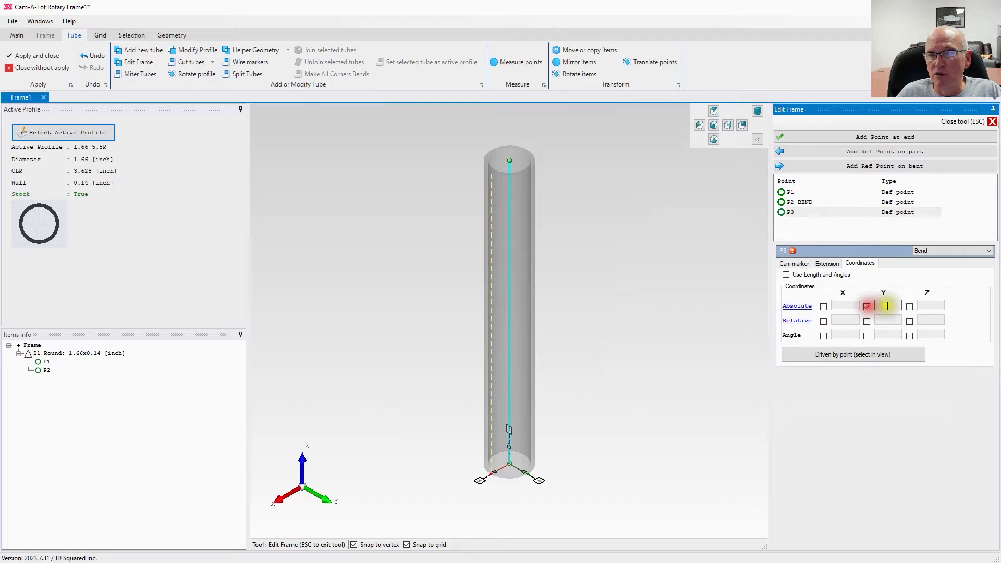
pyautogui.click(888, 306)
pyautogui.write('12')
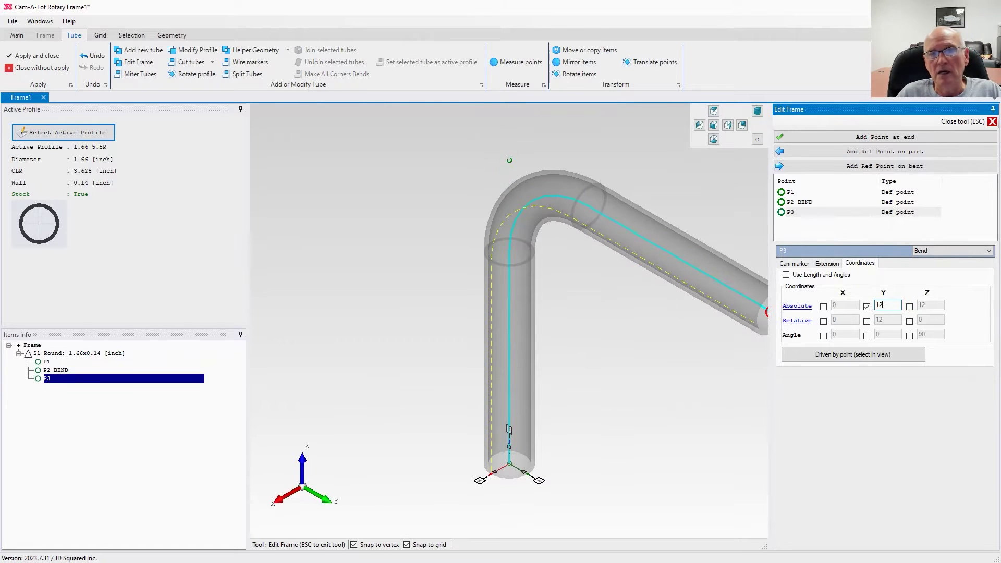
pyautogui.click(757, 110)
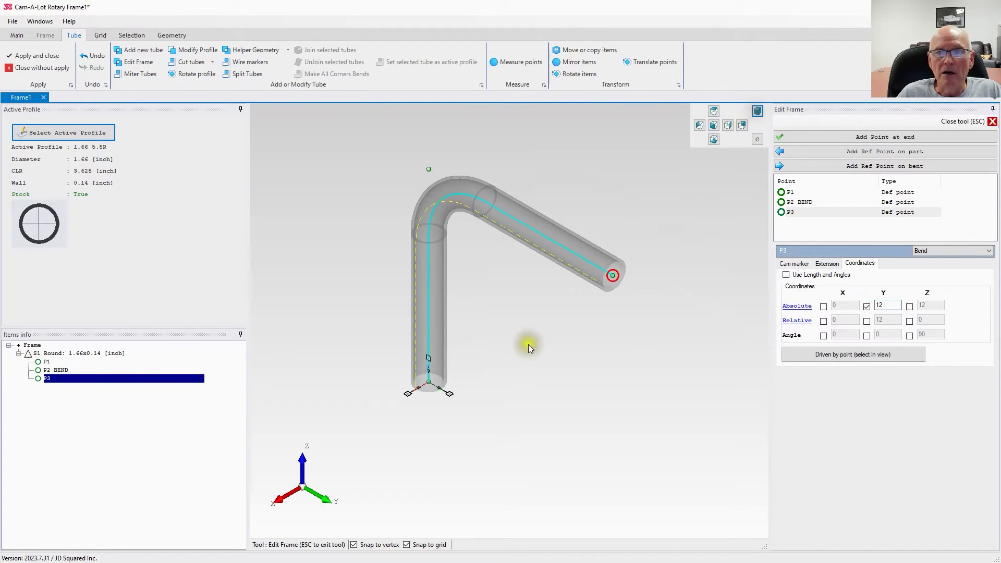
pyautogui.click(876, 137)
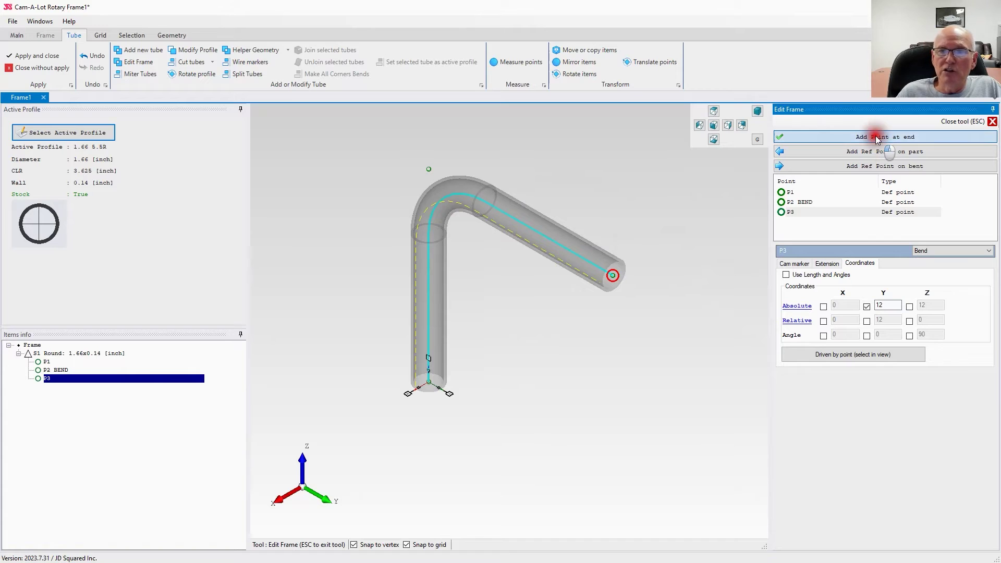
pyautogui.click(964, 121)
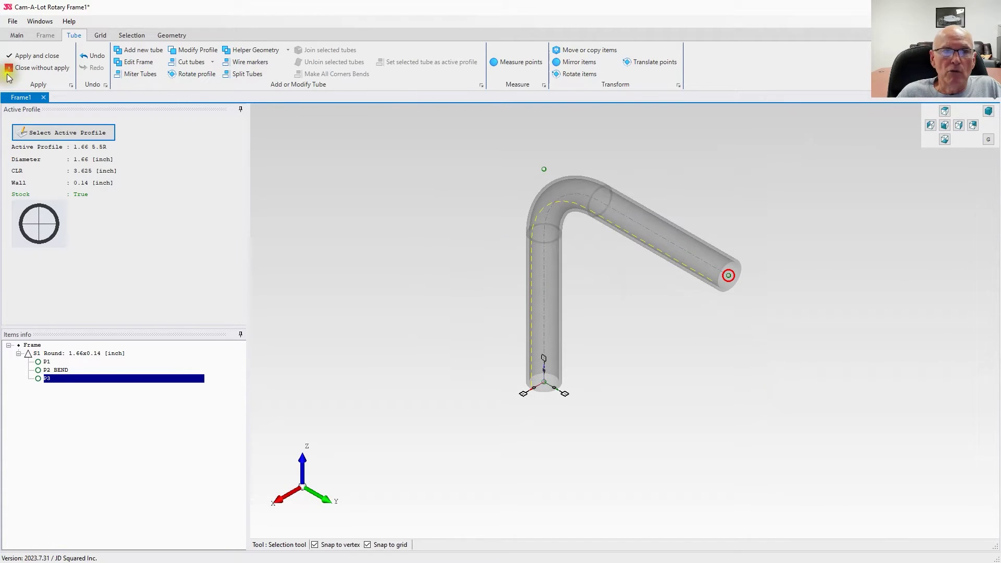
pyautogui.click(51, 55)
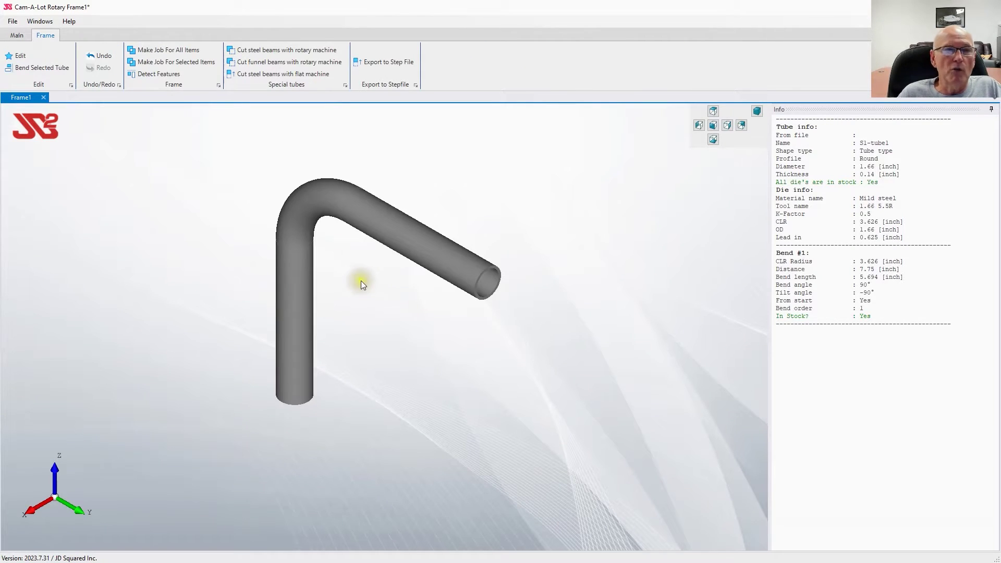
# - Make a tube job from all items and save it as test.jd2job, overwriting the existing file
pyautogui.click(171, 50)
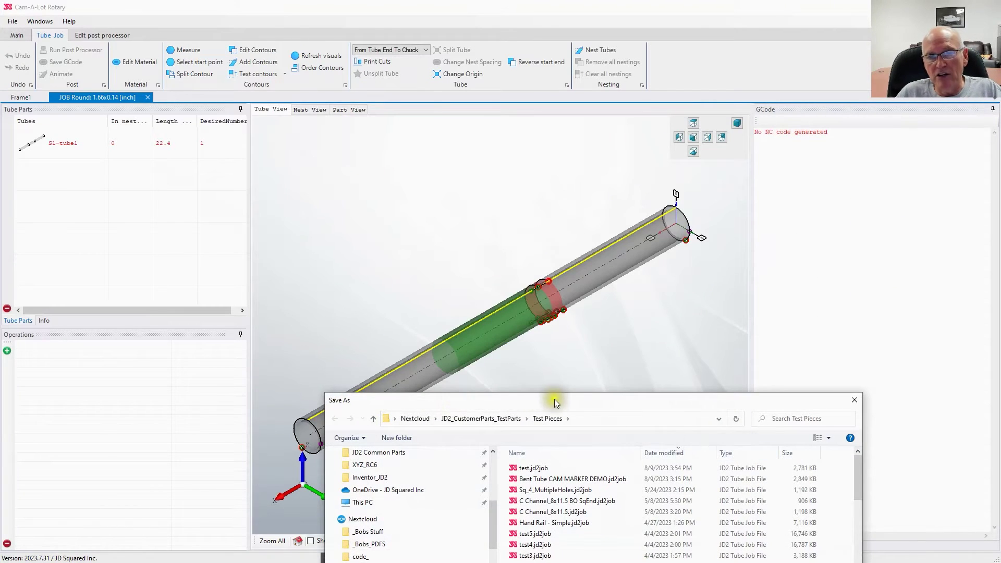
pyautogui.moveTo(555, 402); pyautogui.dragTo(474, 123)
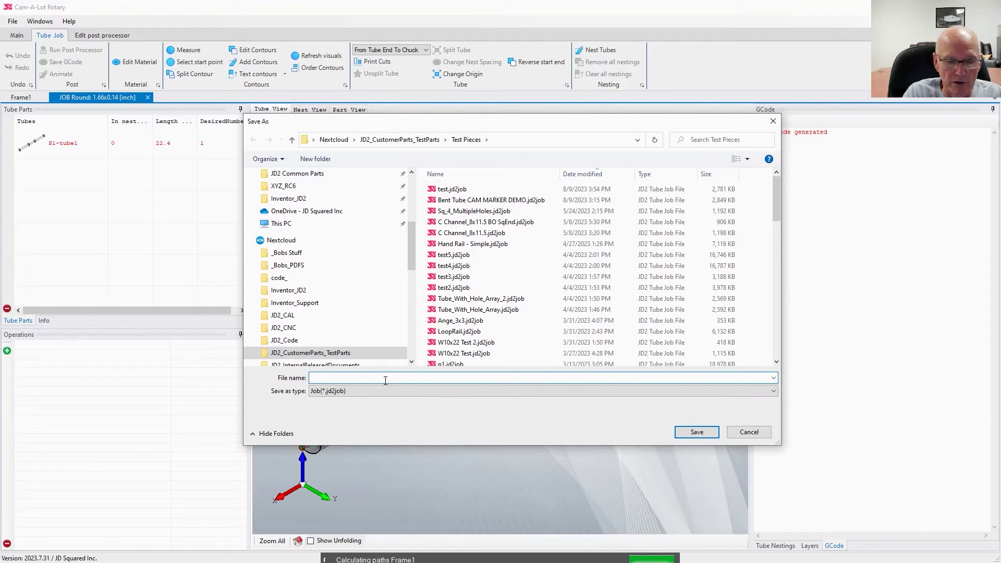
pyautogui.write('test')
pyautogui.press('Return')
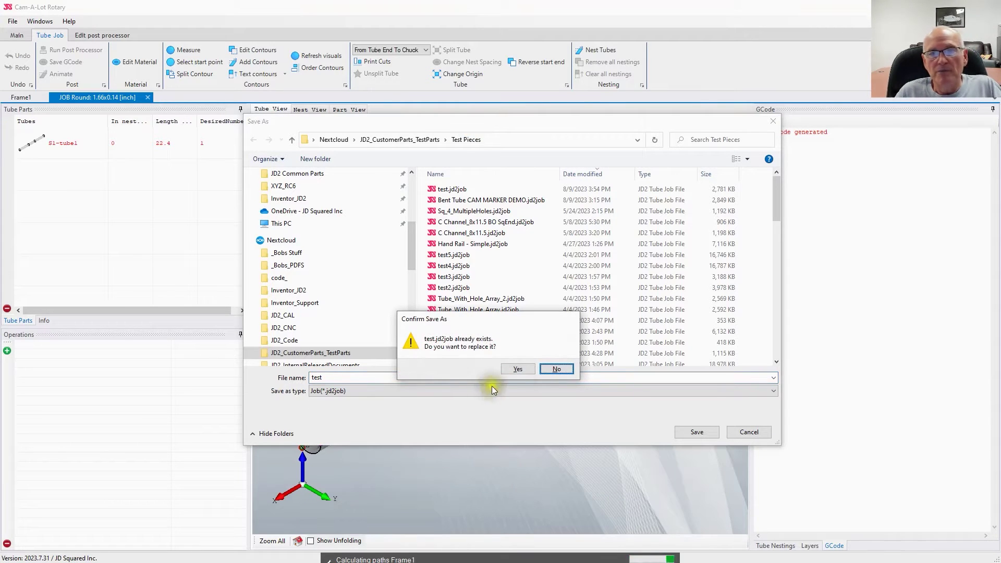
pyautogui.click(517, 368)
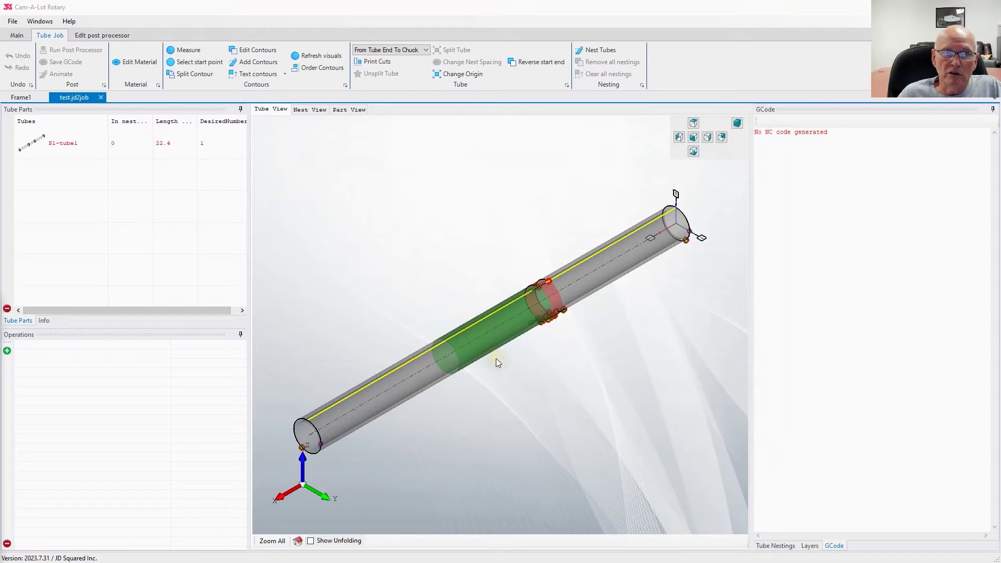
pyautogui.scroll(2, 547, 295)
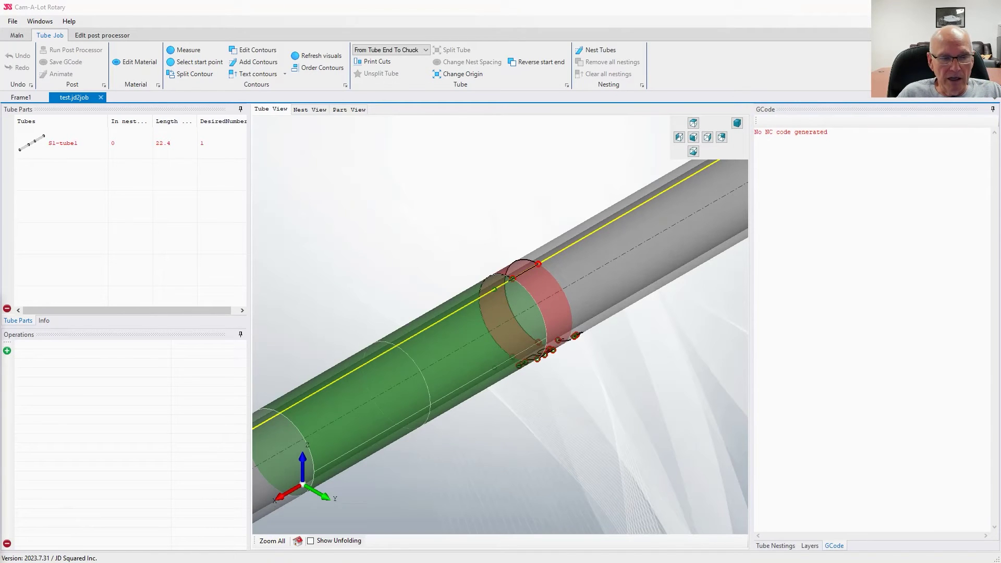
pyautogui.hotkey('alt', 'Tab')
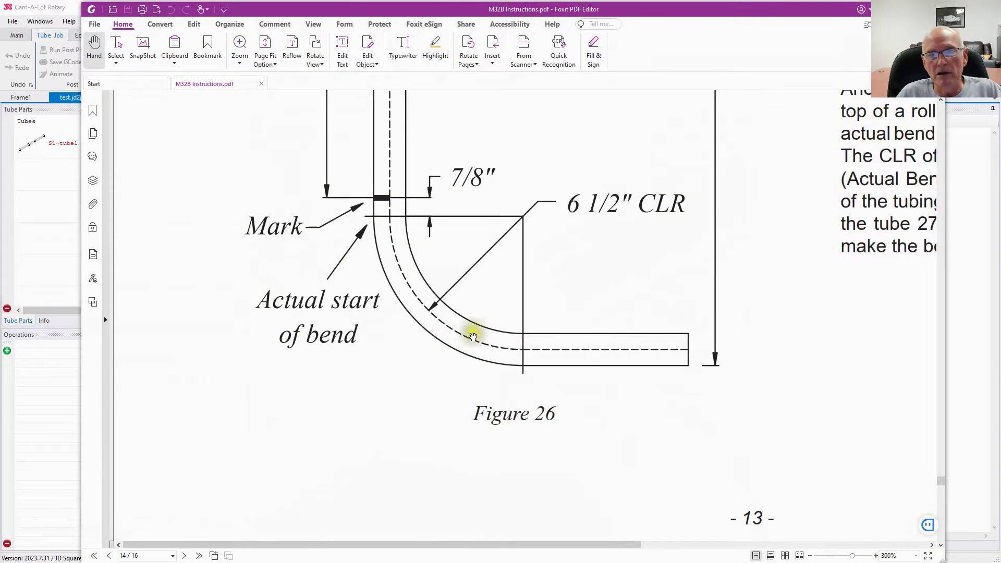
pyautogui.scroll(-2, 473, 331)
pyautogui.keyDown('ctrl'); pyautogui.scroll(-4, 483, 325); pyautogui.keyUp('ctrl')
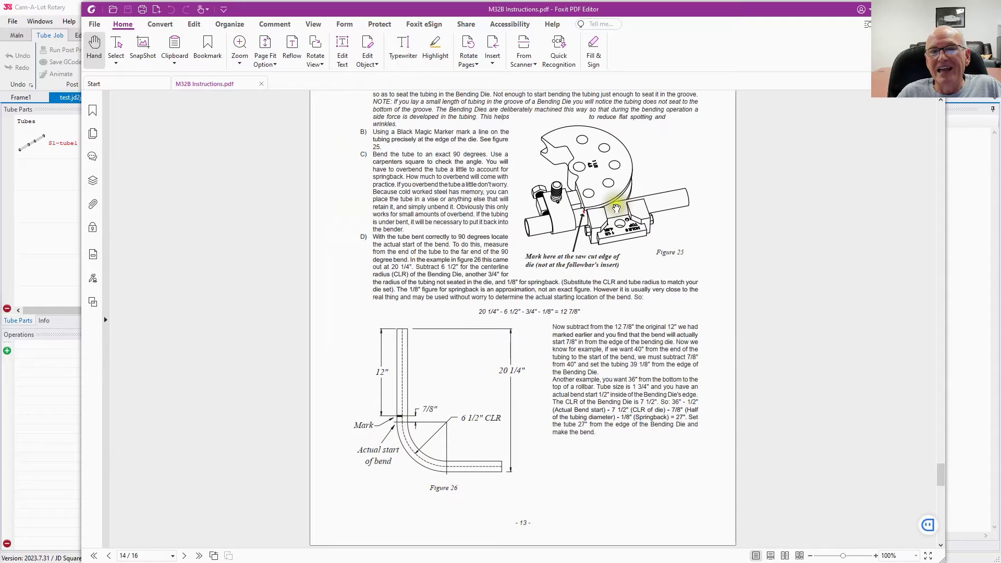
pyautogui.keyDown('ctrl'); pyautogui.scroll(4, 616, 208); pyautogui.keyUp('ctrl')
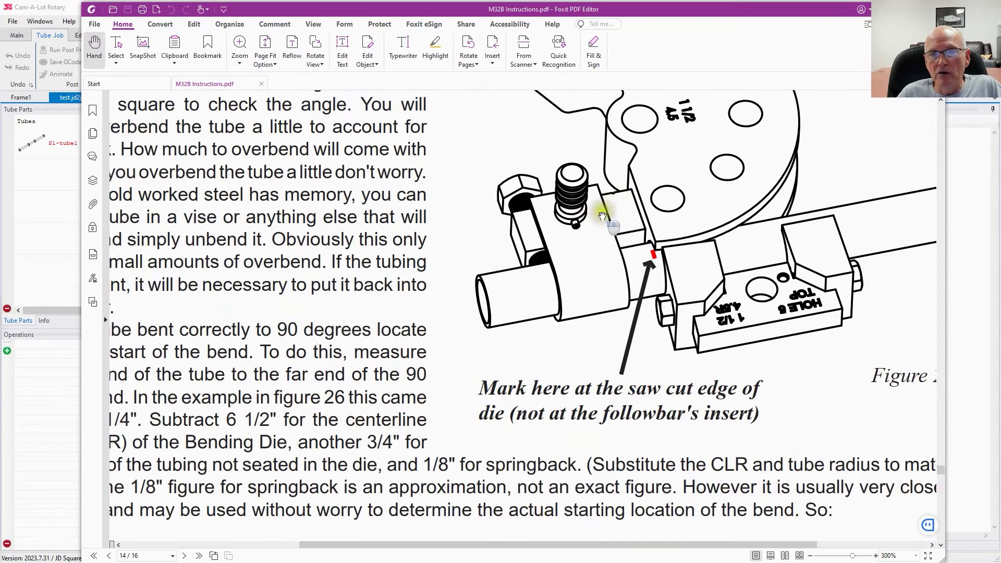
pyautogui.moveTo(602, 215); pyautogui.dragTo(402, 352)
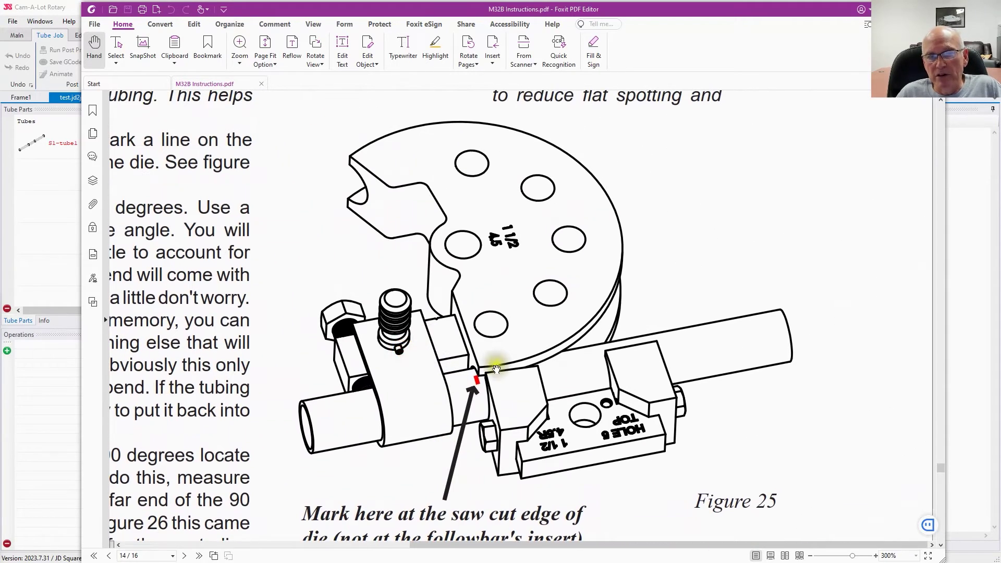
pyautogui.moveTo(496, 368); pyautogui.dragTo(535, 281)
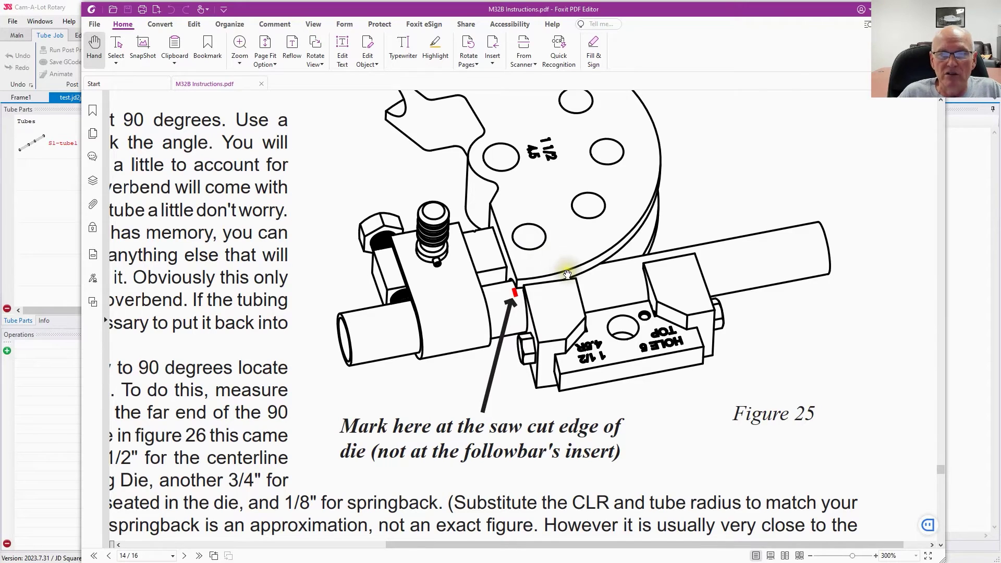
pyautogui.keyDown('ctrl'); pyautogui.scroll(-2, 565, 271); pyautogui.keyUp('ctrl')
pyautogui.scroll(-3, 466, 299)
pyautogui.scroll(-2, 466, 299)
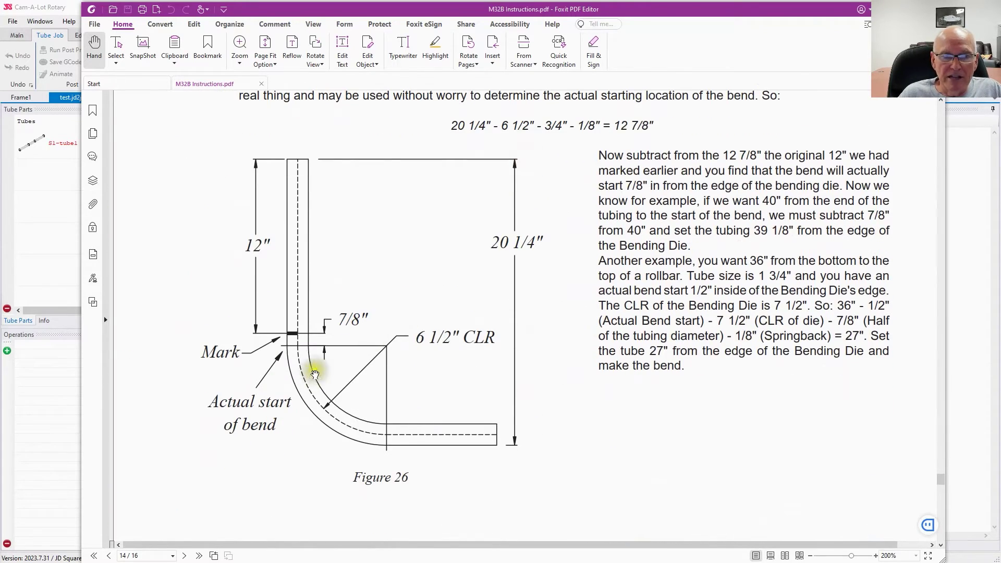
pyautogui.scroll(-2, 313, 406)
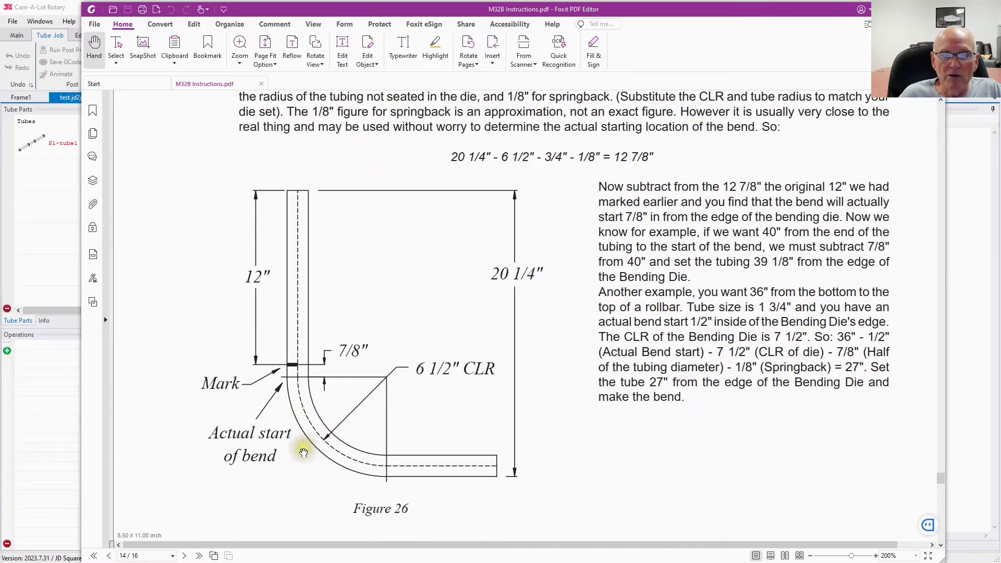
pyautogui.keyDown('ctrl'); pyautogui.scroll(3, 297, 447); pyautogui.keyUp('ctrl')
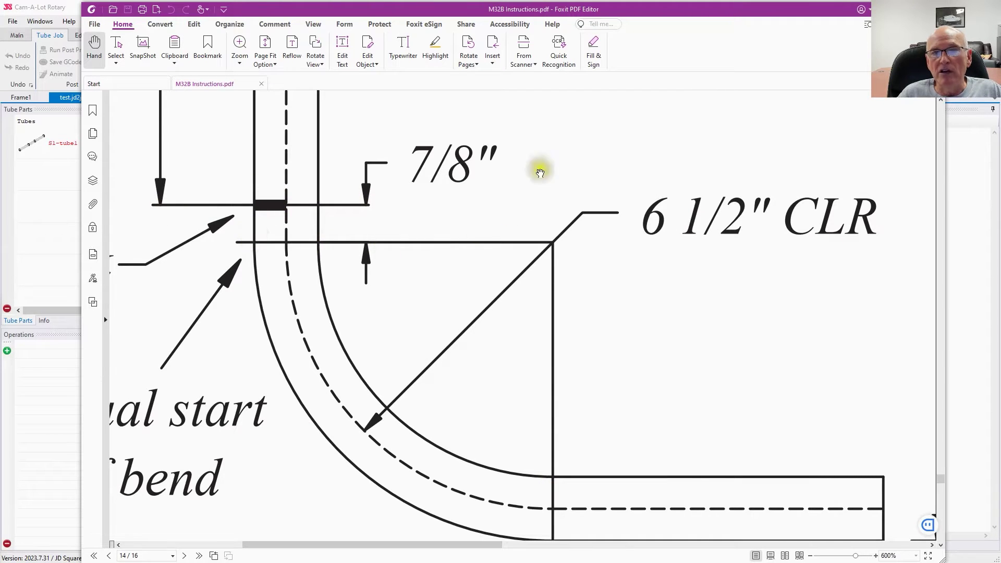
pyautogui.keyDown('ctrl'); pyautogui.scroll(1, 622, 223); pyautogui.keyUp('ctrl')
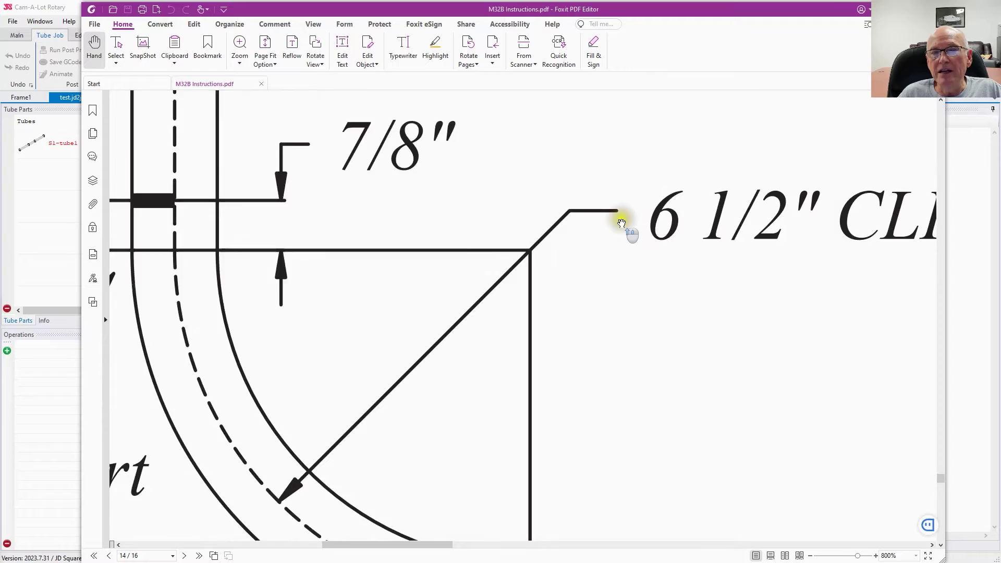
pyautogui.keyDown('ctrl'); pyautogui.scroll(-5, 631, 227); pyautogui.keyUp('ctrl')
pyautogui.scroll(8, 472, 451)
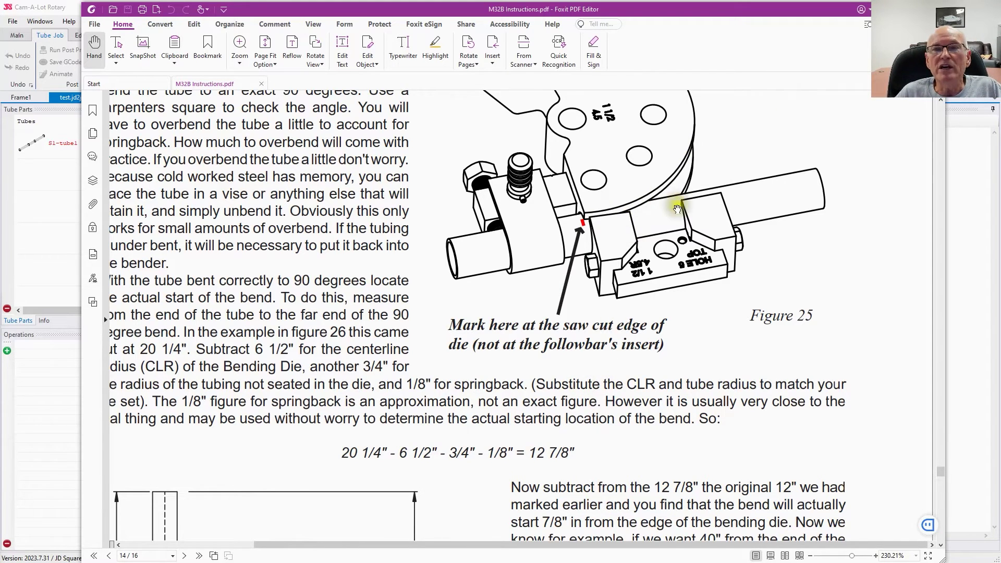
pyautogui.scroll(-8, 542, 270)
pyautogui.hscroll(-3, 543, 271)
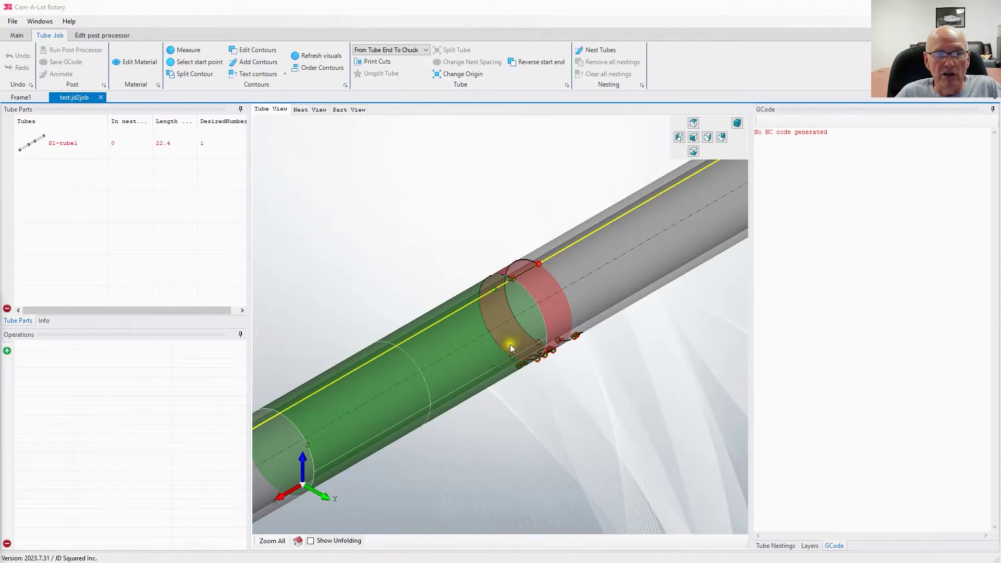
# - Orbit and zoom the tube to read the 90 marker text by the red bend band
pyautogui.click(496, 353)
pyautogui.moveTo(539, 391); pyautogui.dragTo(831, 496, button='right')
pyautogui.moveTo(556, 429); pyautogui.dragTo(299, 384, button='right')
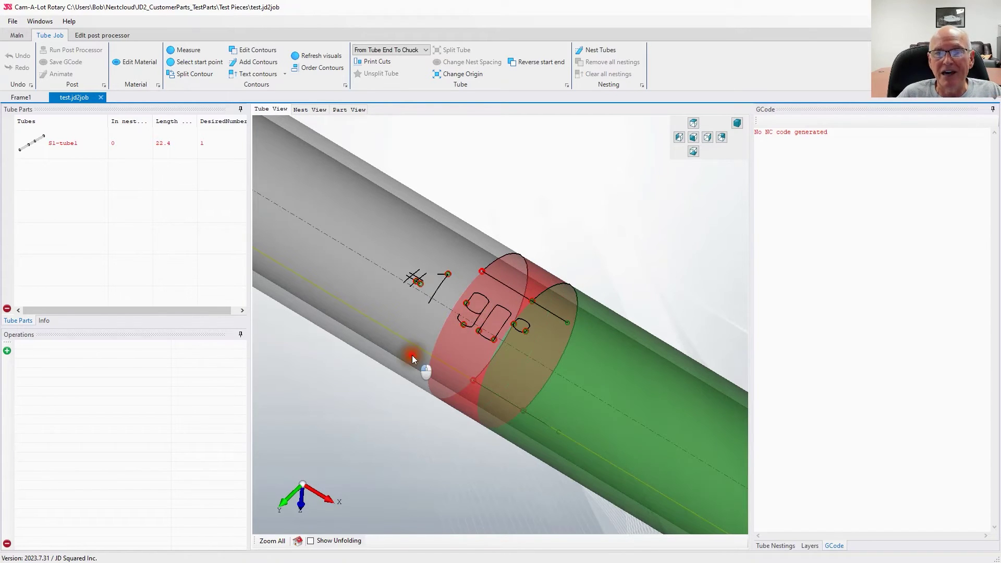
pyautogui.moveTo(413, 359); pyautogui.dragTo(243, 343, button='middle')
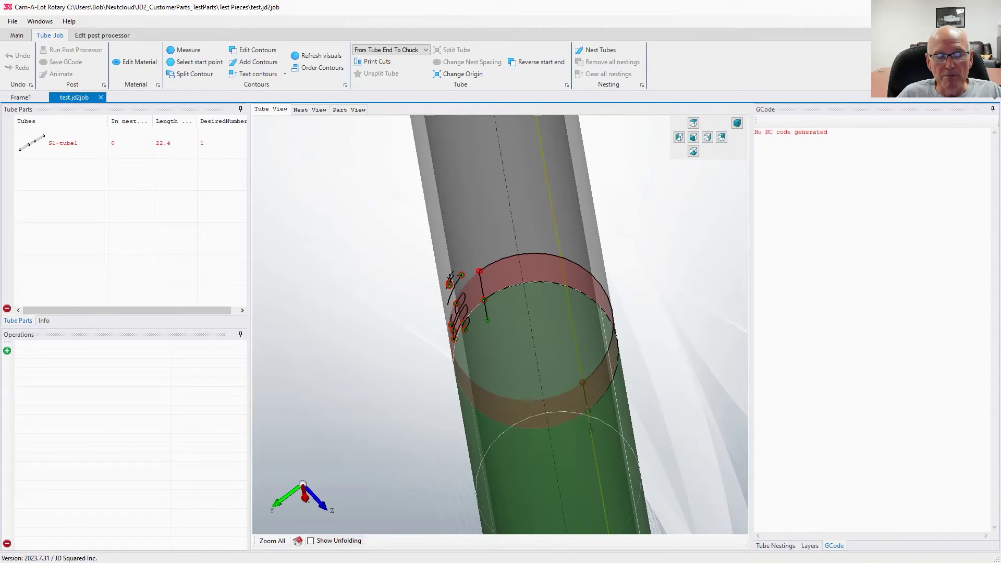
# - Check the bender manual PDF page briefly, then return to the tube job
pyautogui.hotkey('alt', 'Tab')
pyautogui.moveTo(639, 209); pyautogui.dragTo(523, 452)
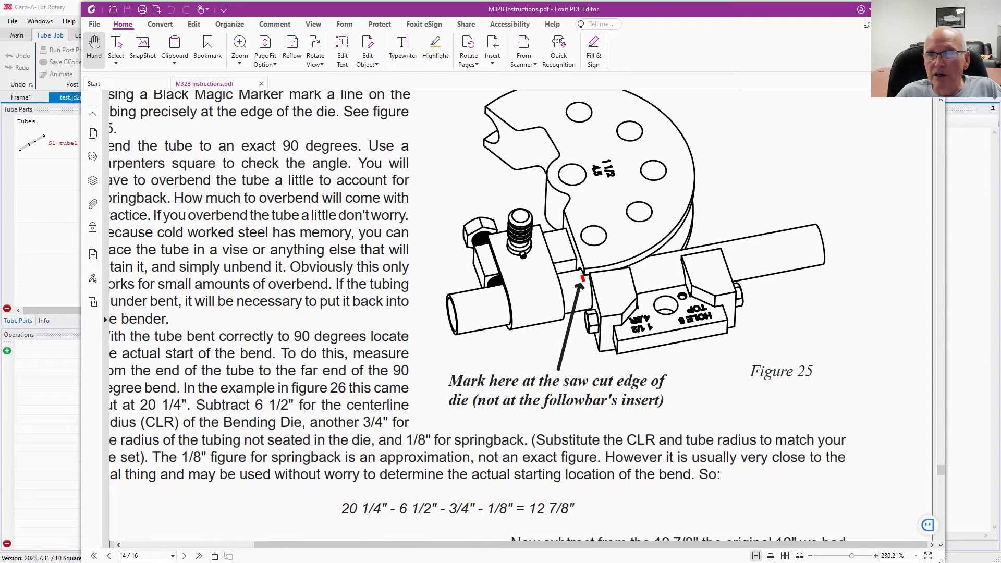
pyautogui.hotkey('alt', 'Tab')
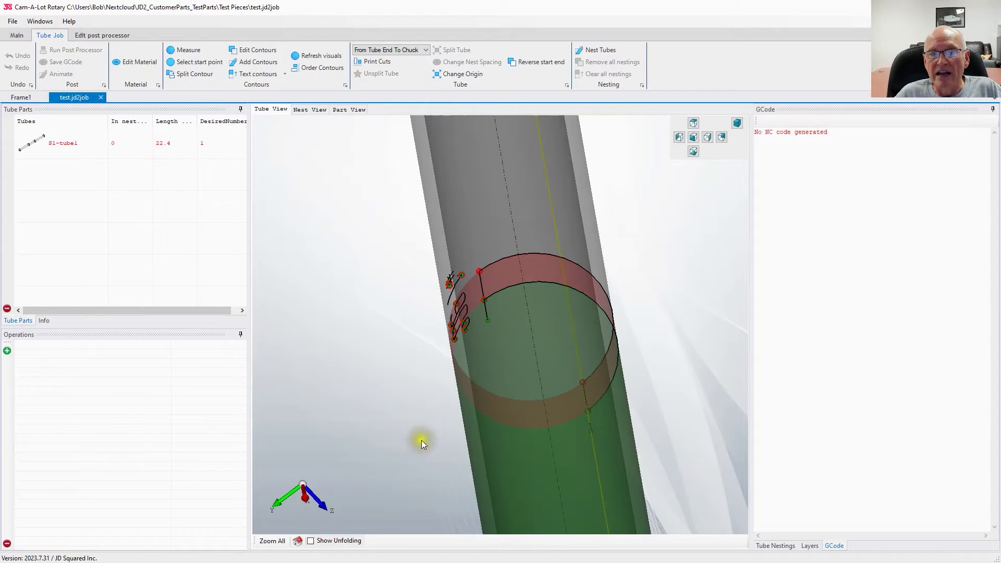
# - Frame the whole 22.4-long tube in view and select its green marked section
pyautogui.moveTo(524, 360); pyautogui.dragTo(305, 306)
pyautogui.moveTo(641, 273); pyautogui.dragTo(827, 334)
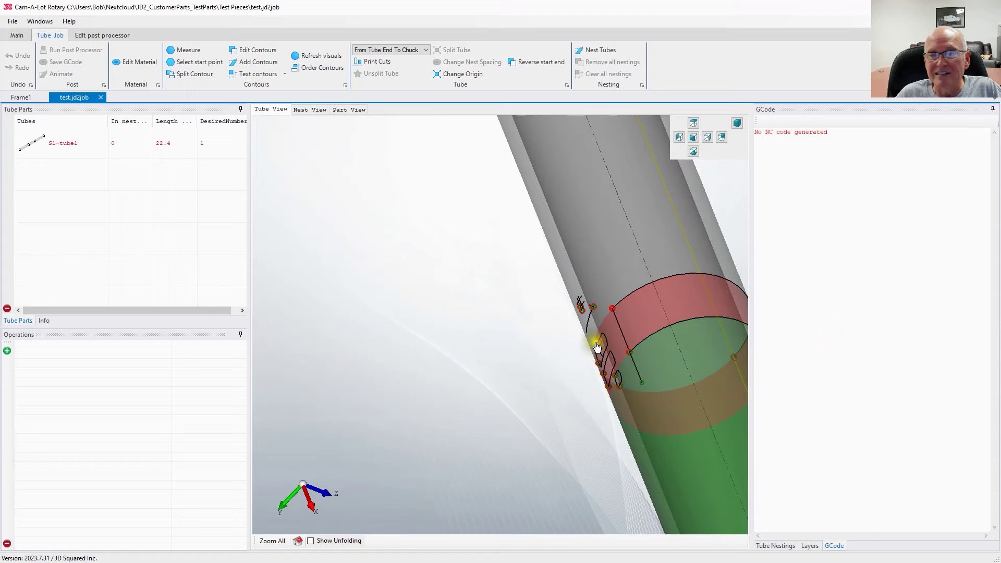
pyautogui.scroll(-5, 470, 360)
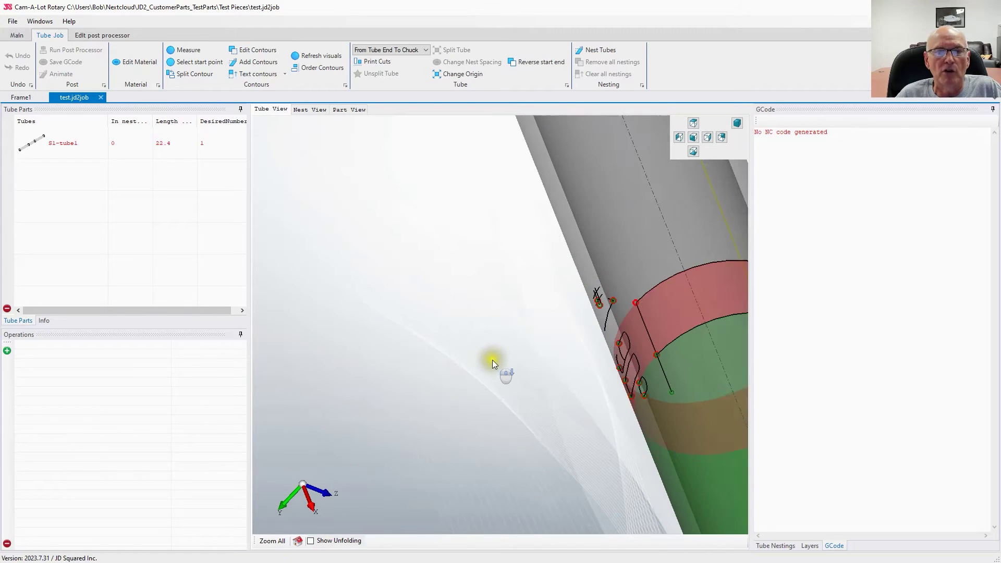
pyautogui.moveTo(491, 368); pyautogui.dragTo(308, 284)
pyautogui.scroll(-5, 578, 410)
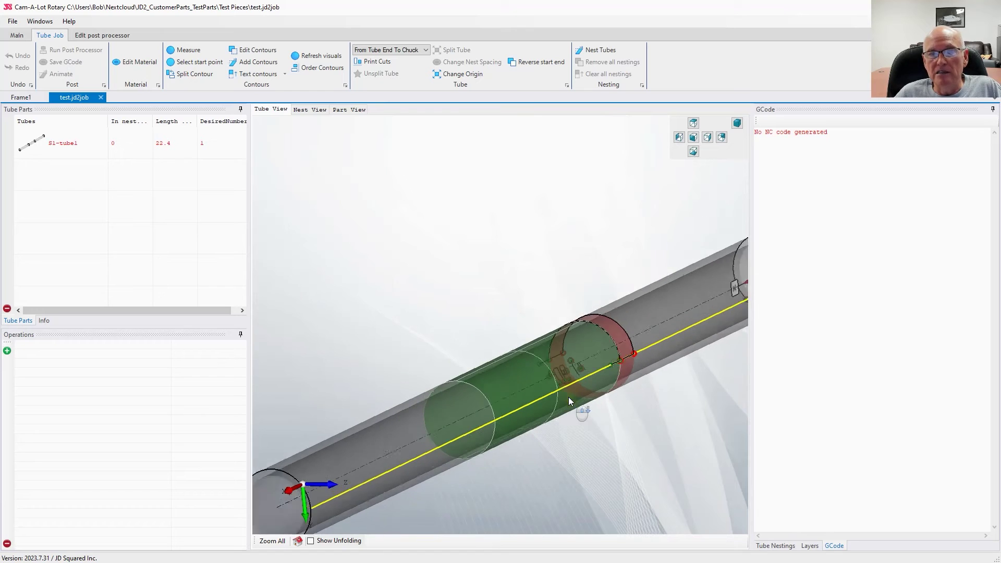
pyautogui.moveTo(608, 409); pyautogui.dragTo(586, 358, button='middle')
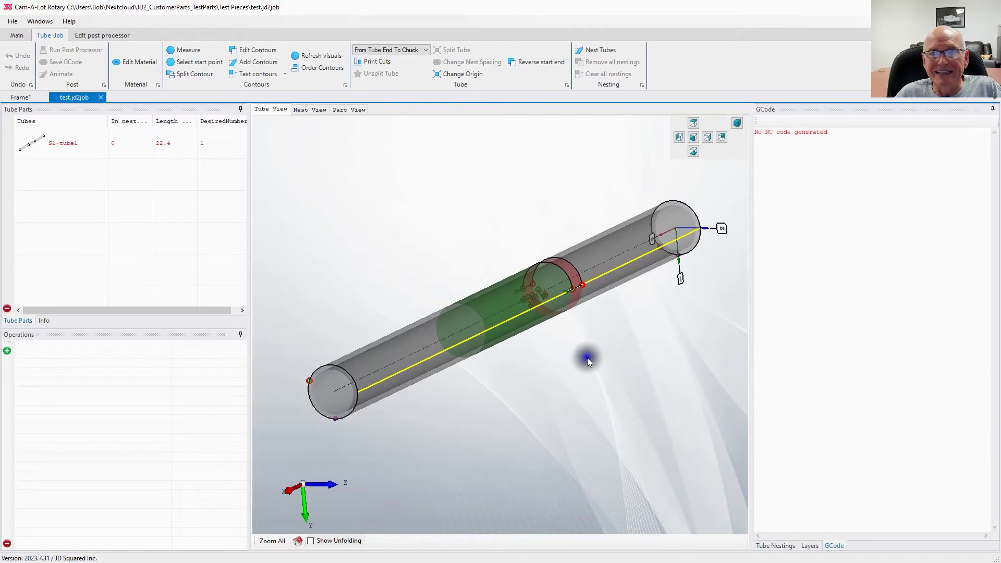
pyautogui.scroll(2, 479, 268)
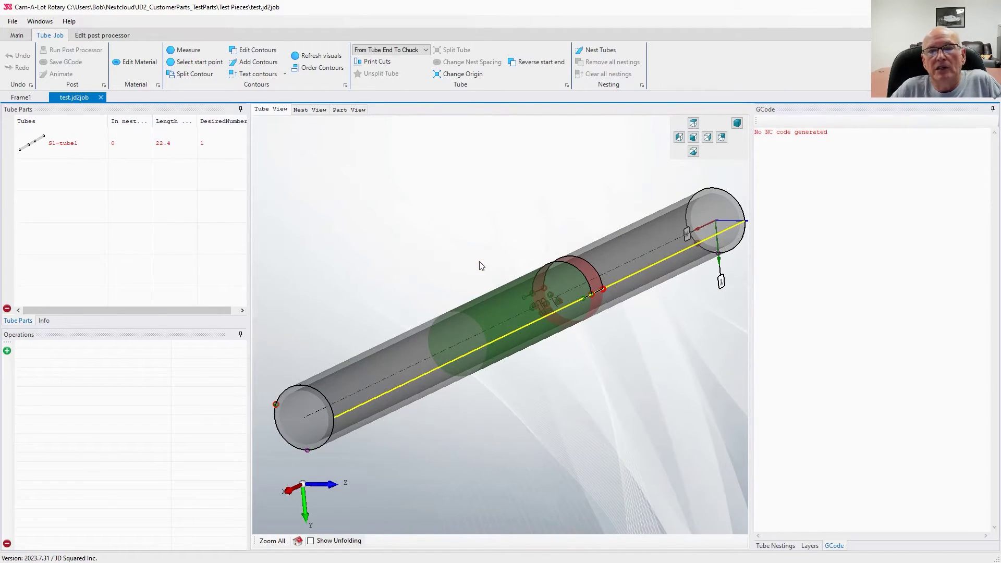
pyautogui.click(564, 287)
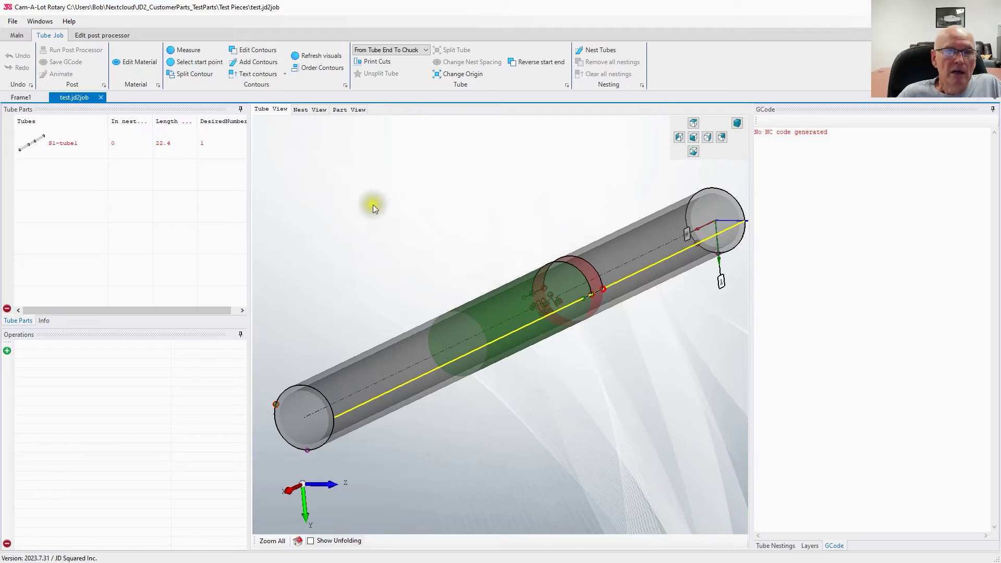
# - Close the test.jd2job tube job to return to Frame1 and its bend #1 info
pyautogui.click(102, 98)
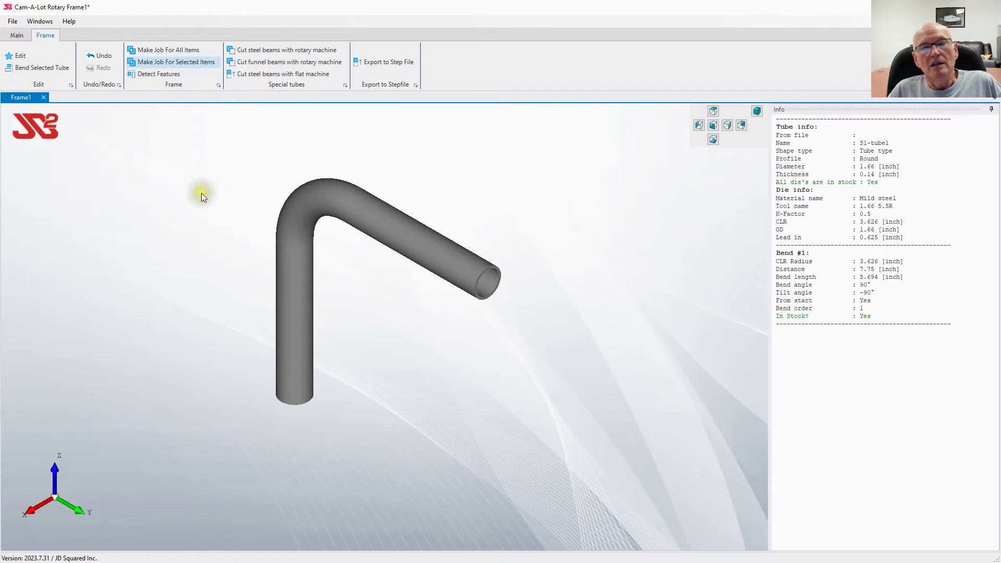
# - Reopen Frame1's bent tube for point editing, listing P1, P2 BEND and P3
pyautogui.click(19, 59)
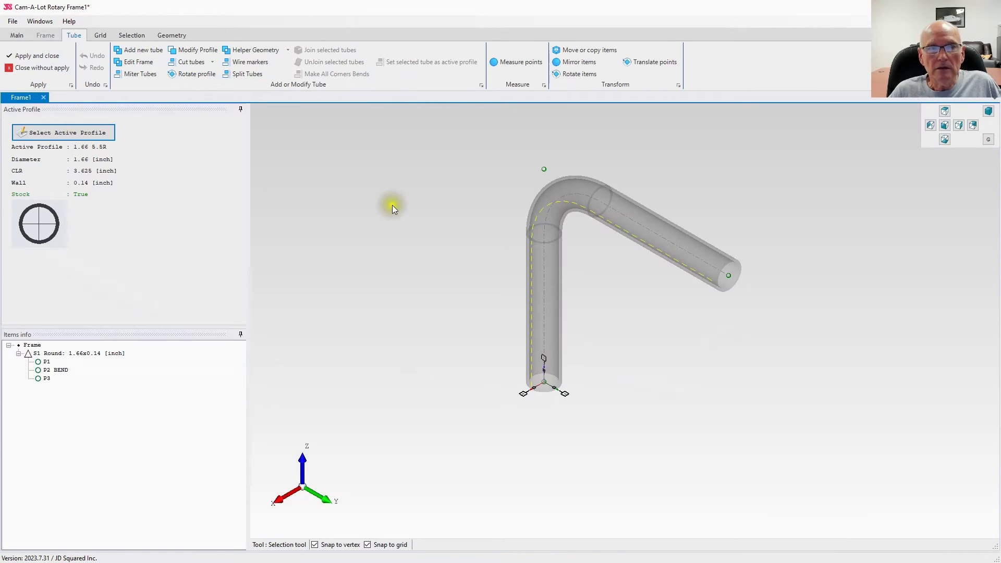
pyautogui.click(137, 63)
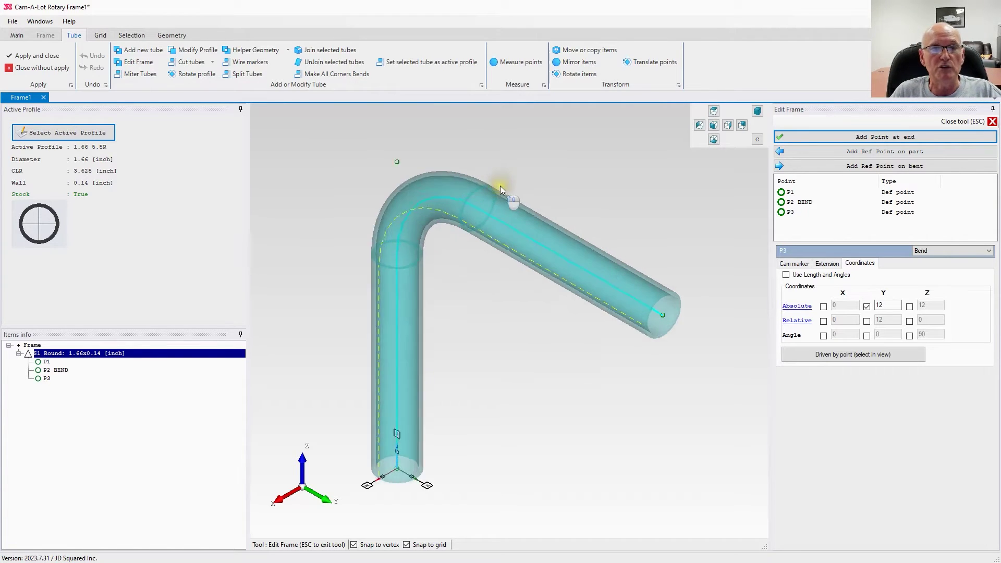
pyautogui.scroll(5, 500, 186)
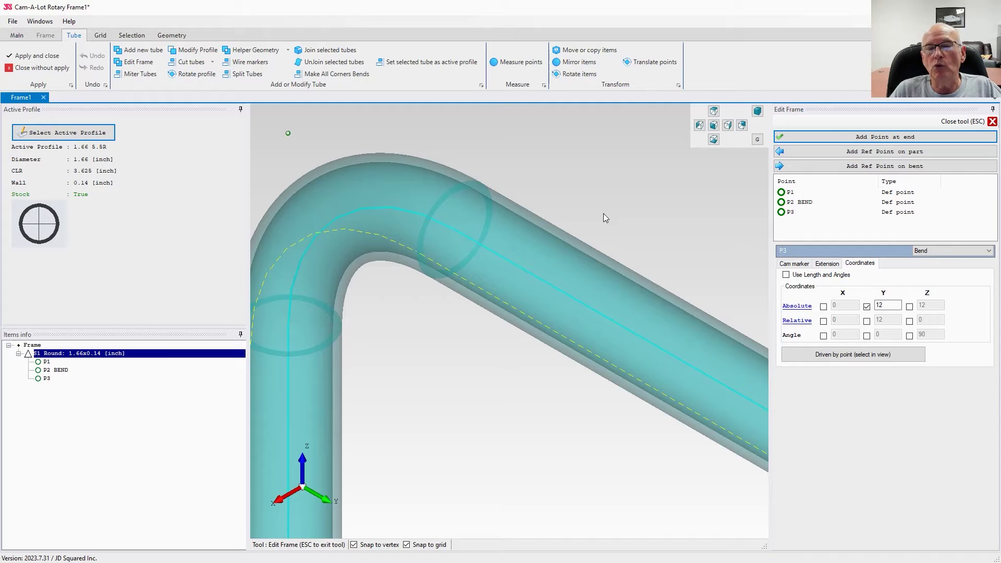
pyautogui.scroll(-6, 592, 234)
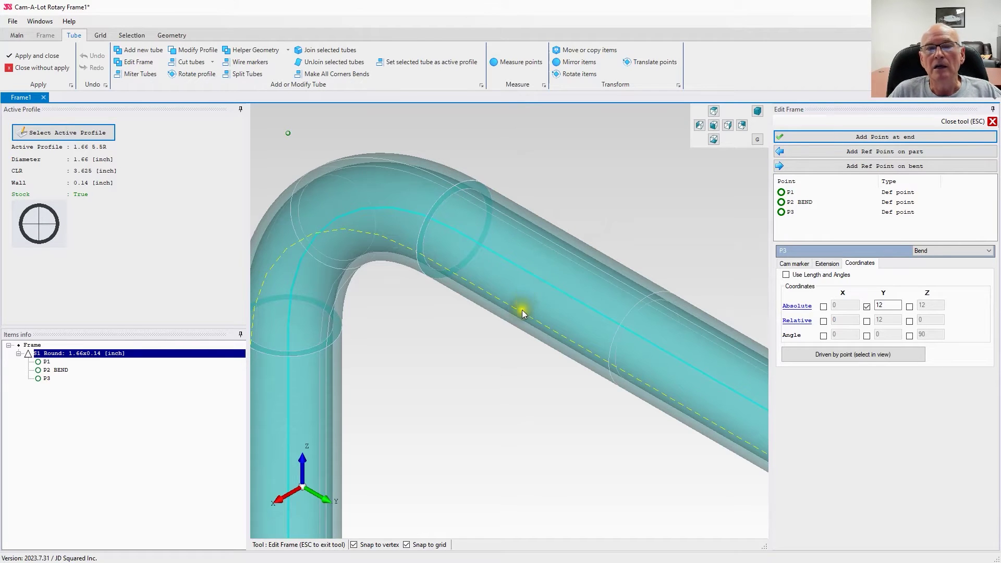
pyautogui.moveTo(509, 374); pyautogui.dragTo(508, 318, button='middle')
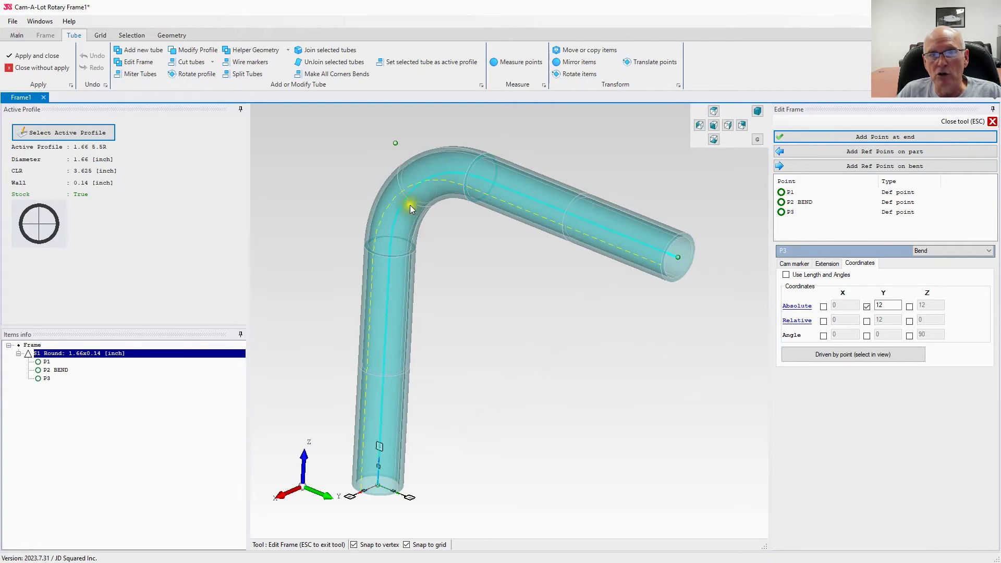
# - Add reference point P3 REF ON BEND at 0 percent of the P2 bend, at Z 9.375
pyautogui.click(395, 142)
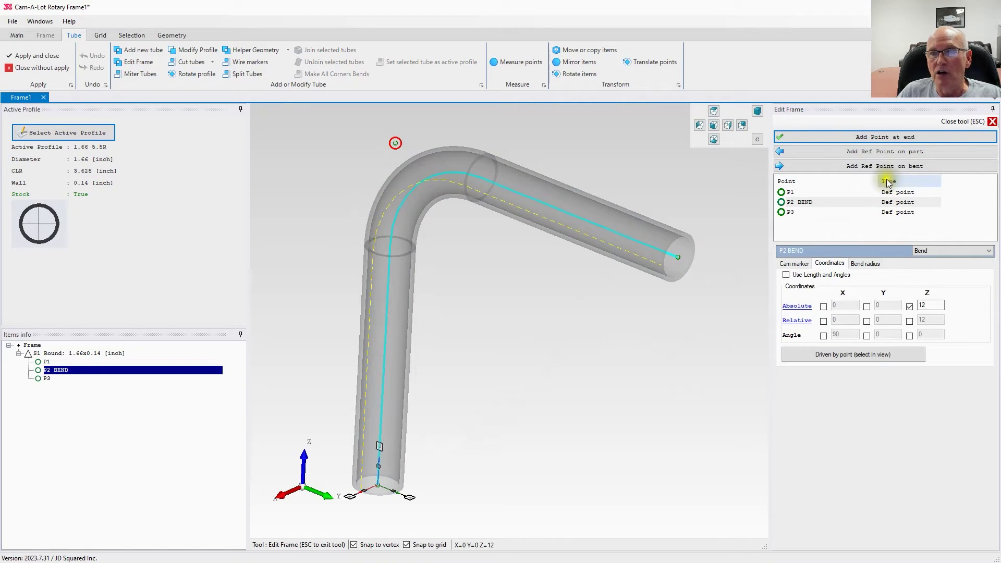
pyautogui.click(868, 167)
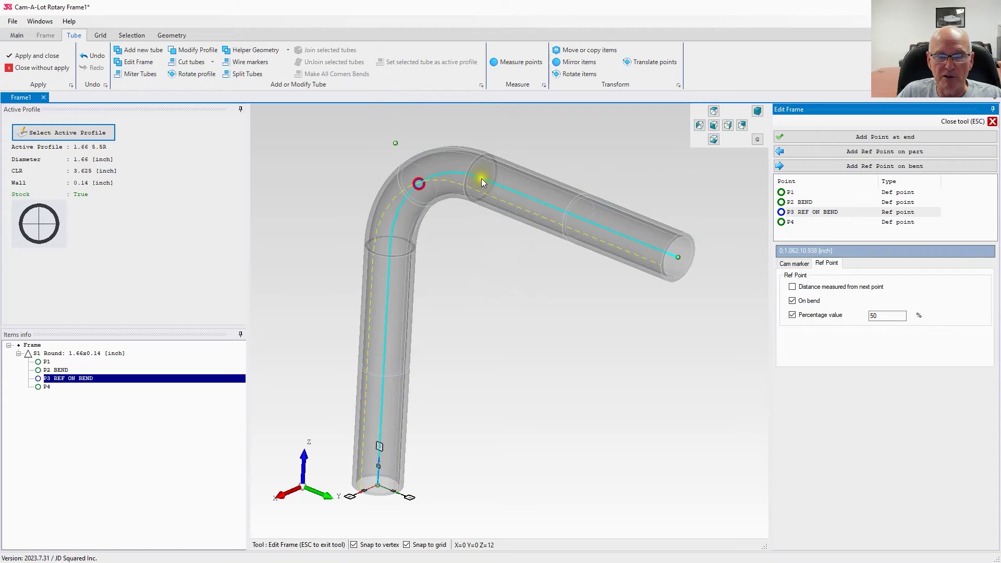
pyautogui.doubleClick(881, 315)
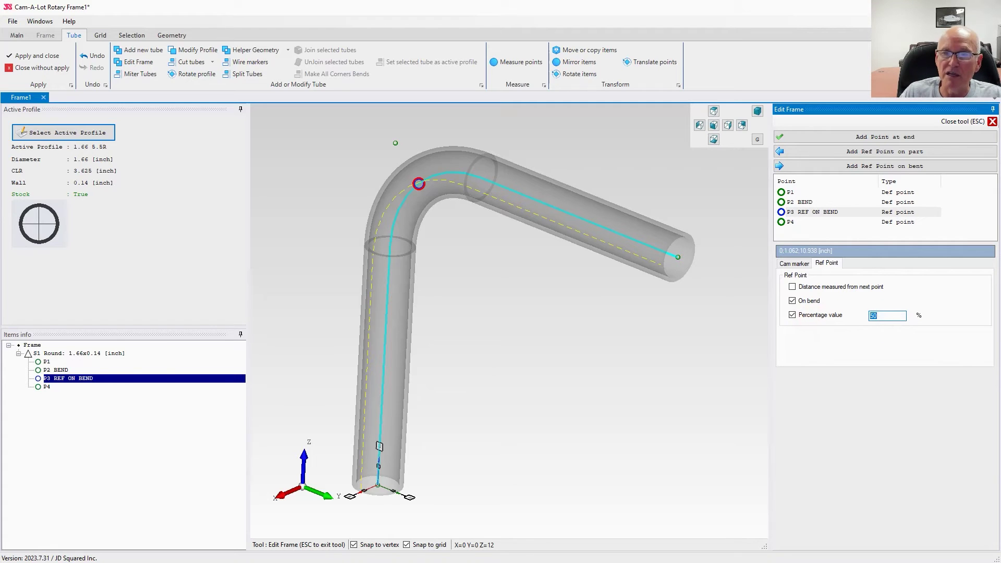
pyautogui.press('Return')
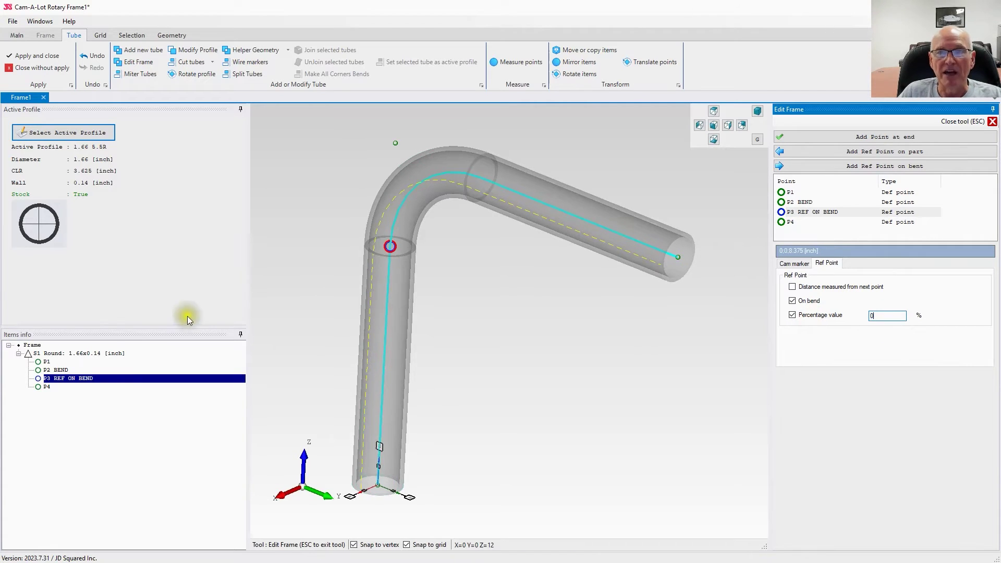
pyautogui.scroll(8, 509, 321)
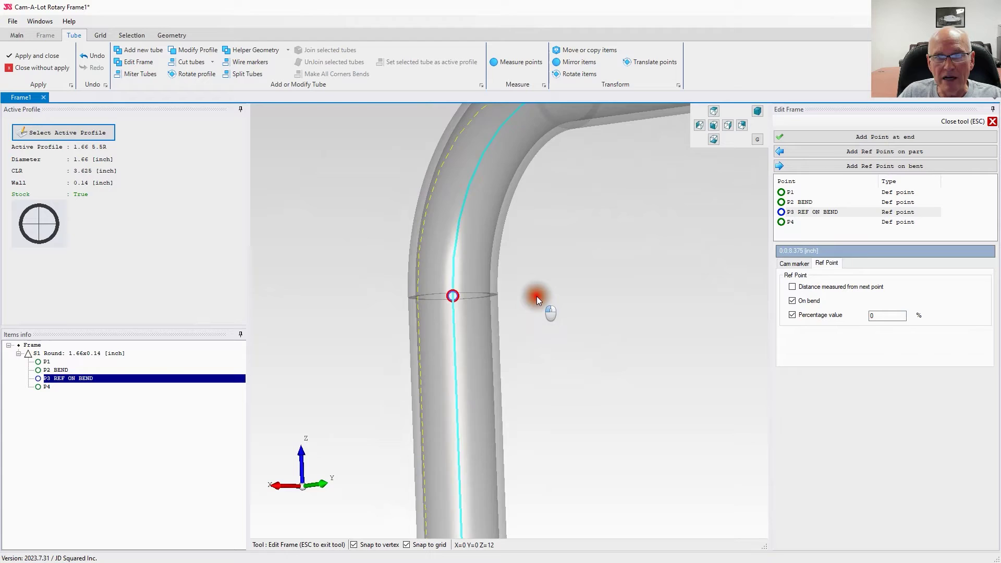
pyautogui.moveTo(549, 337); pyautogui.dragTo(544, 369)
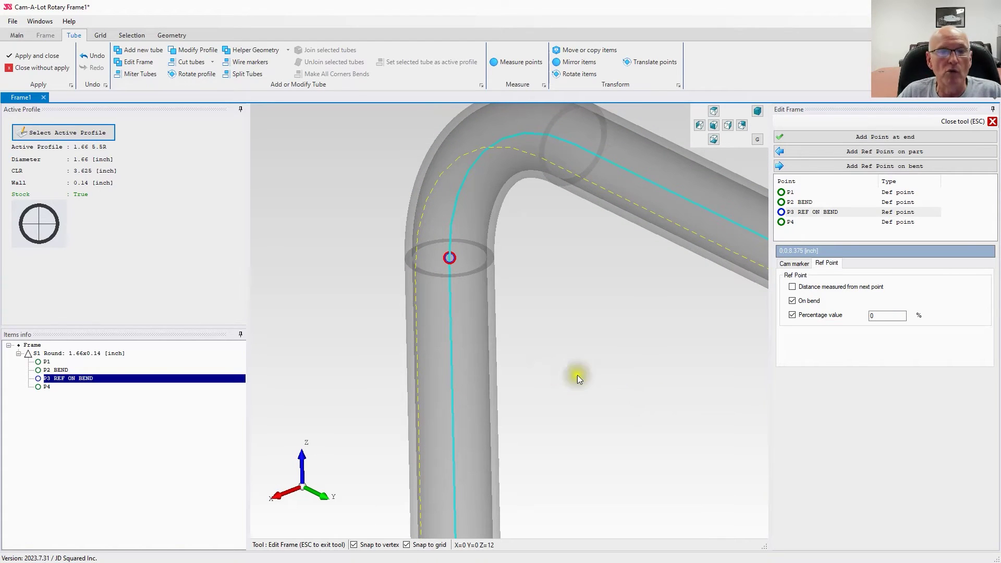
# - Add reference point P2 on the straight leg from P1, set to 6 inch instead of percent
pyautogui.click(791, 193)
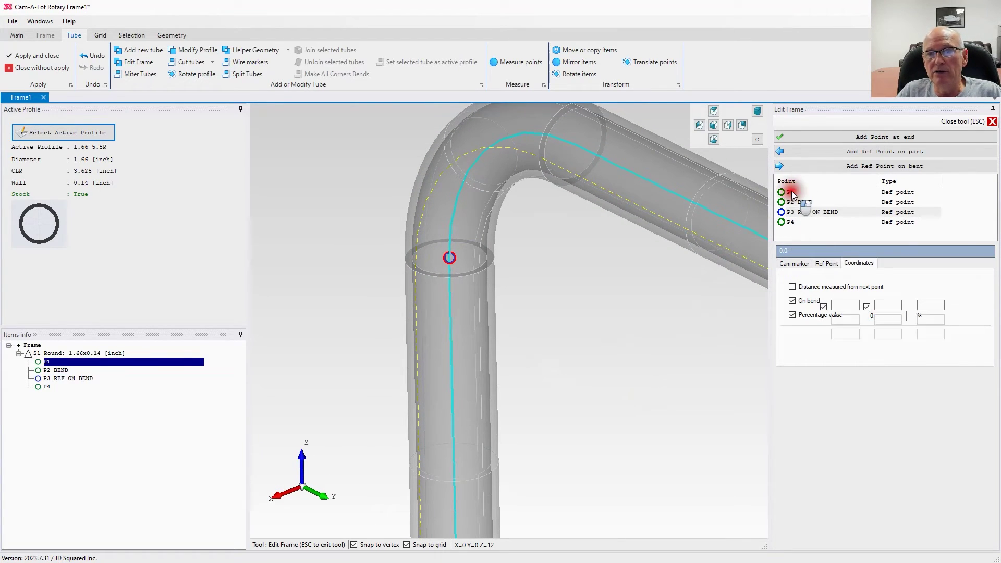
pyautogui.click(758, 110)
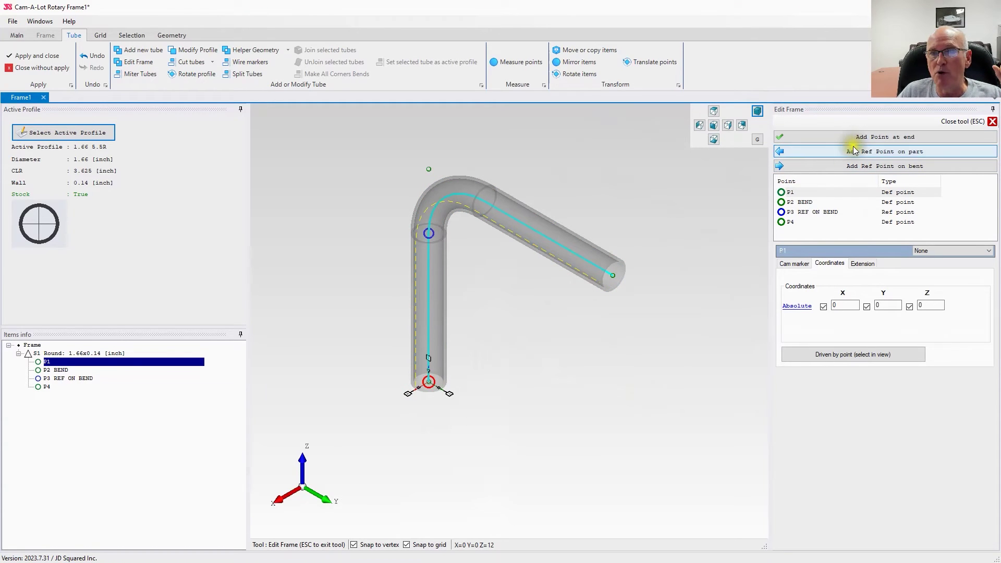
pyautogui.click(881, 151)
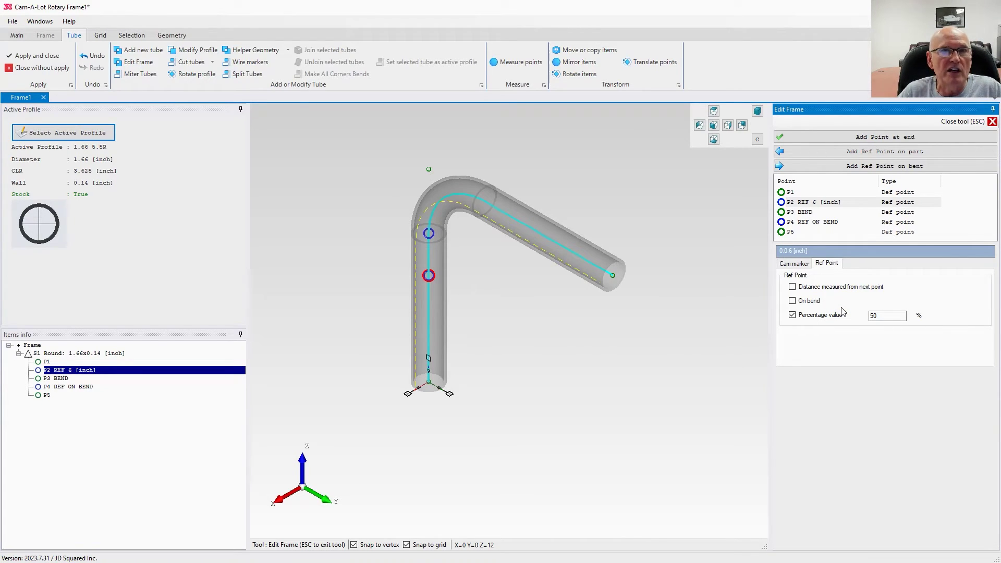
pyautogui.scroll(4, 374, 233)
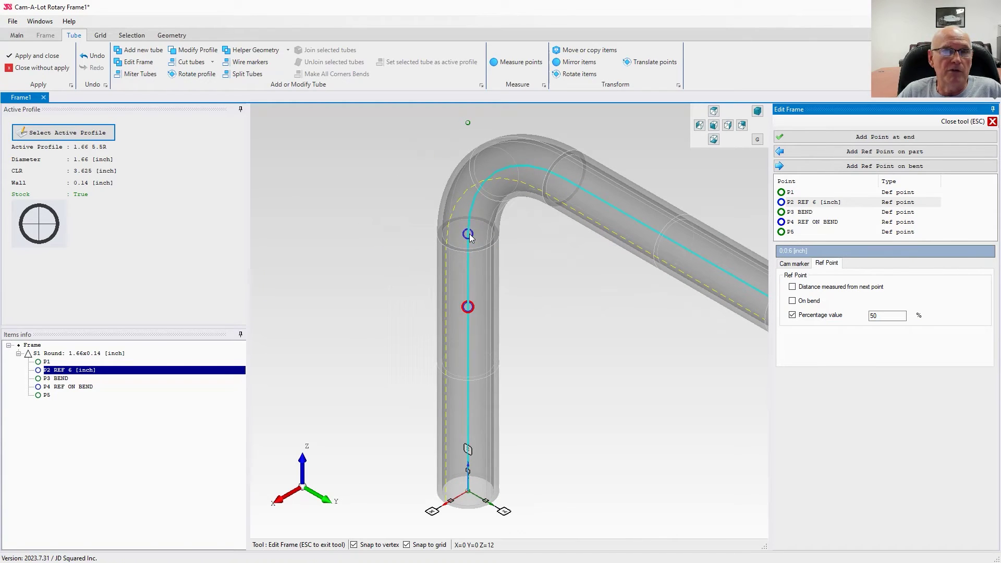
pyautogui.click(792, 315)
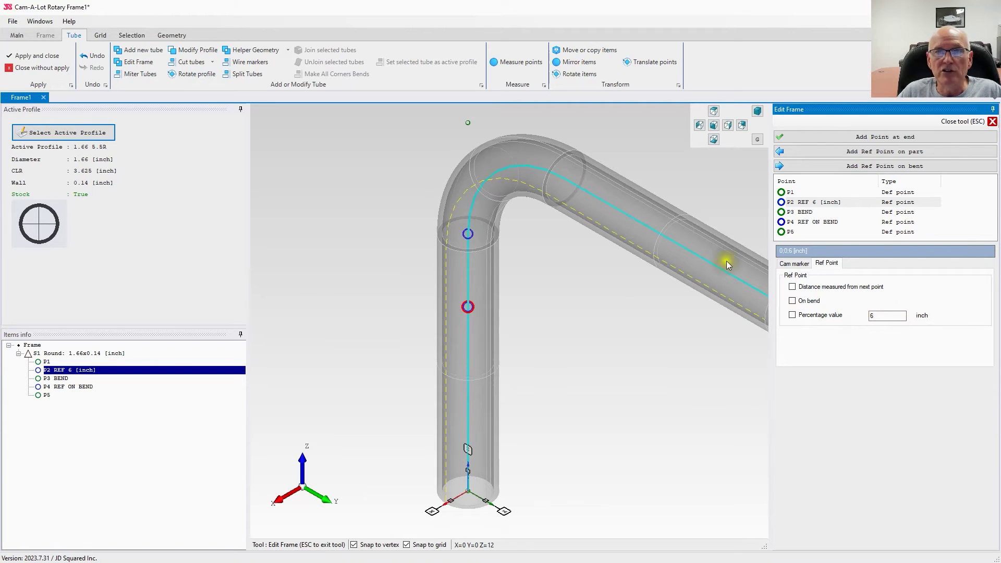
# - Measure the distance from the upper marker point to reference point P2
pyautogui.click(516, 63)
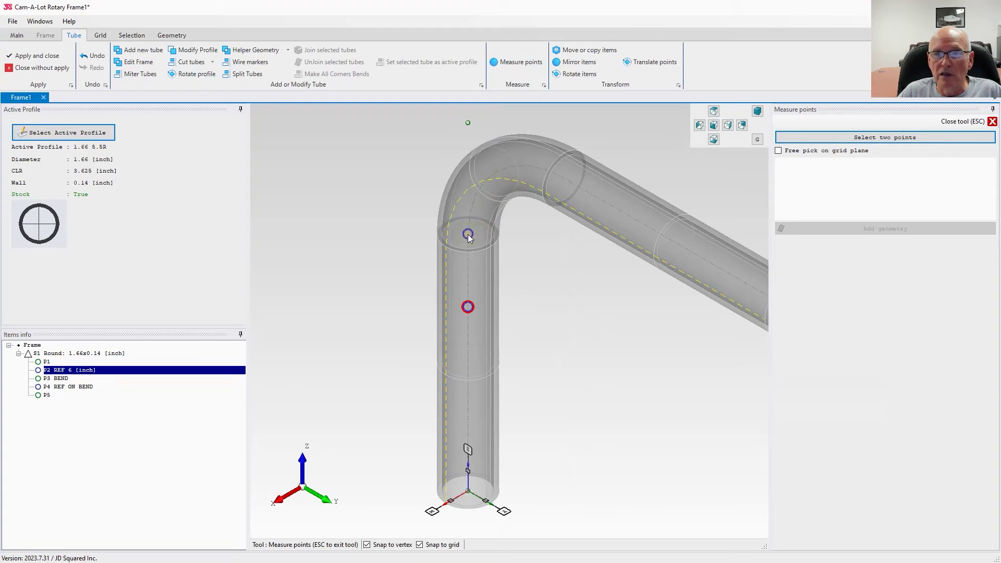
pyautogui.click(807, 136)
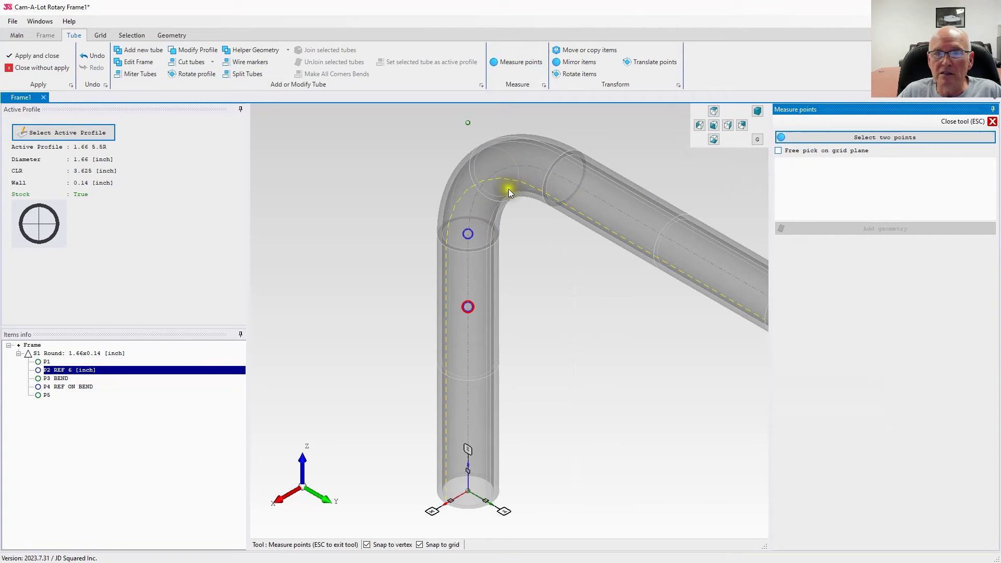
pyautogui.click(468, 234)
pyautogui.click(469, 308)
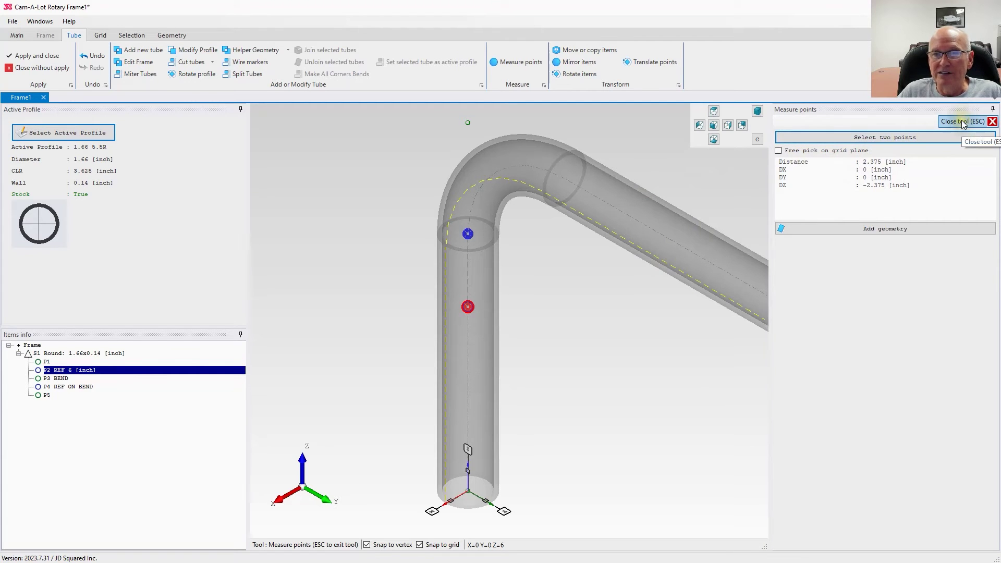
pyautogui.click(992, 121)
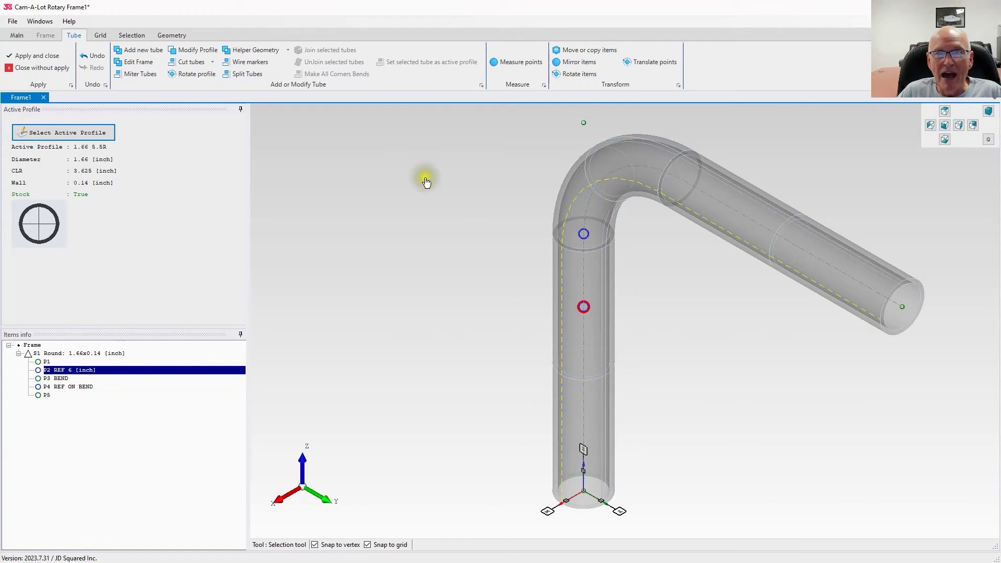
# - Change reference point P2's distance value to 6.375 inch
pyautogui.click(137, 62)
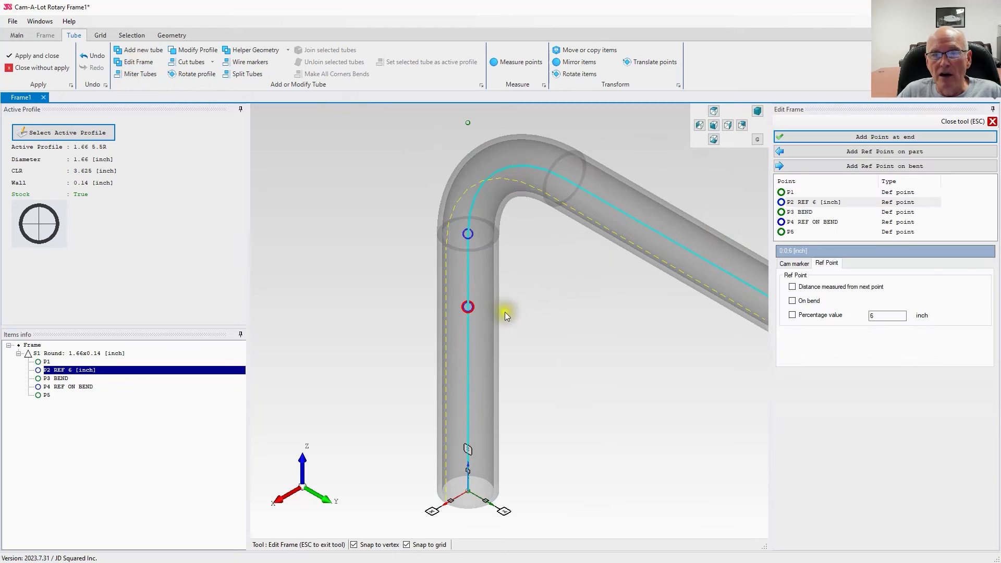
pyautogui.click(468, 307)
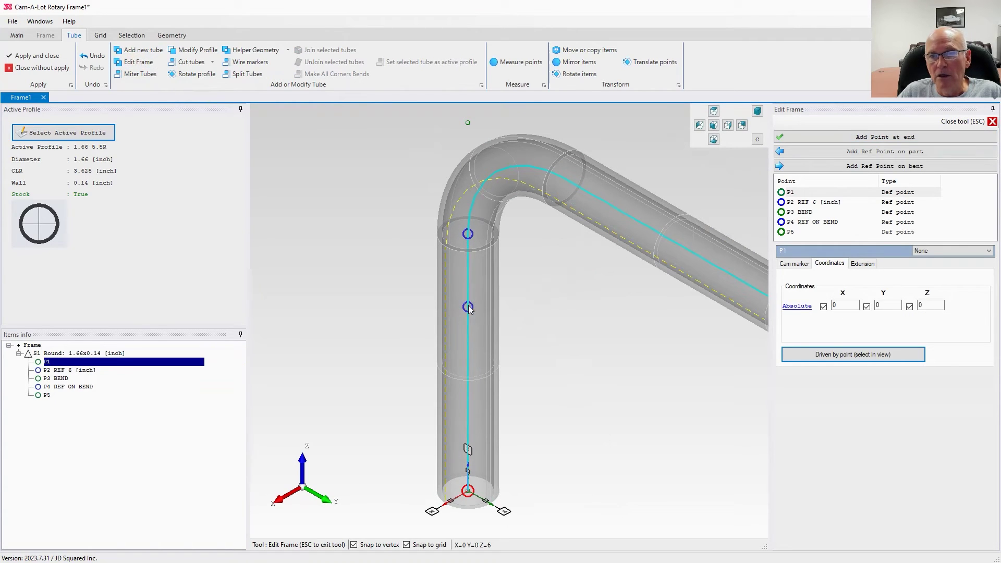
pyautogui.click(815, 202)
pyautogui.click(881, 315)
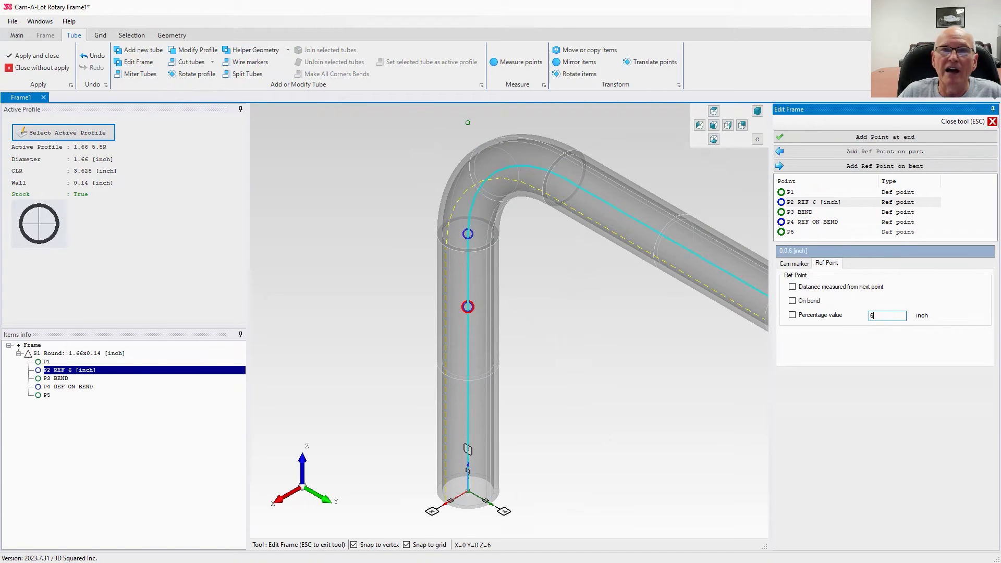
pyautogui.write('.')
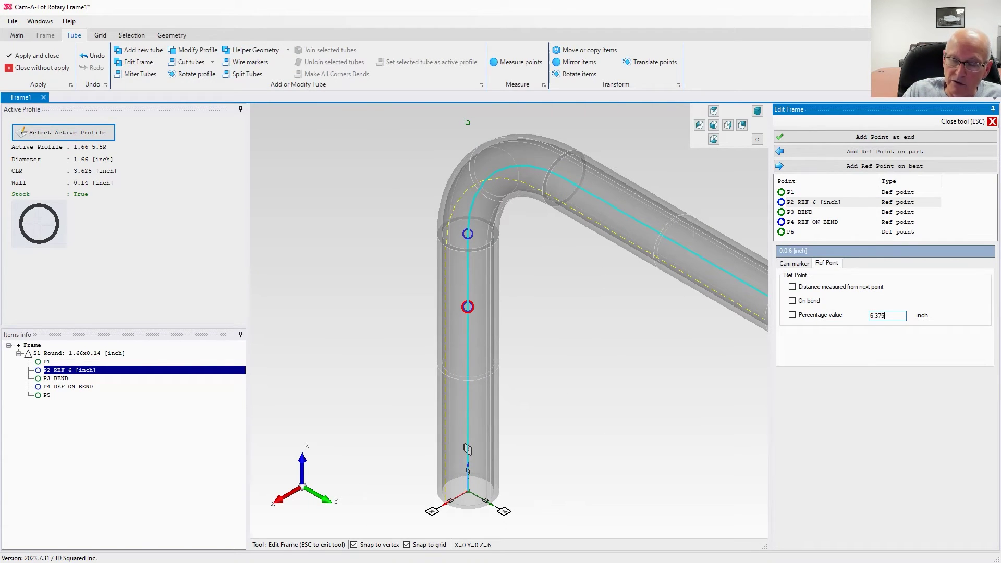
pyautogui.write('375')
pyautogui.press('Return')
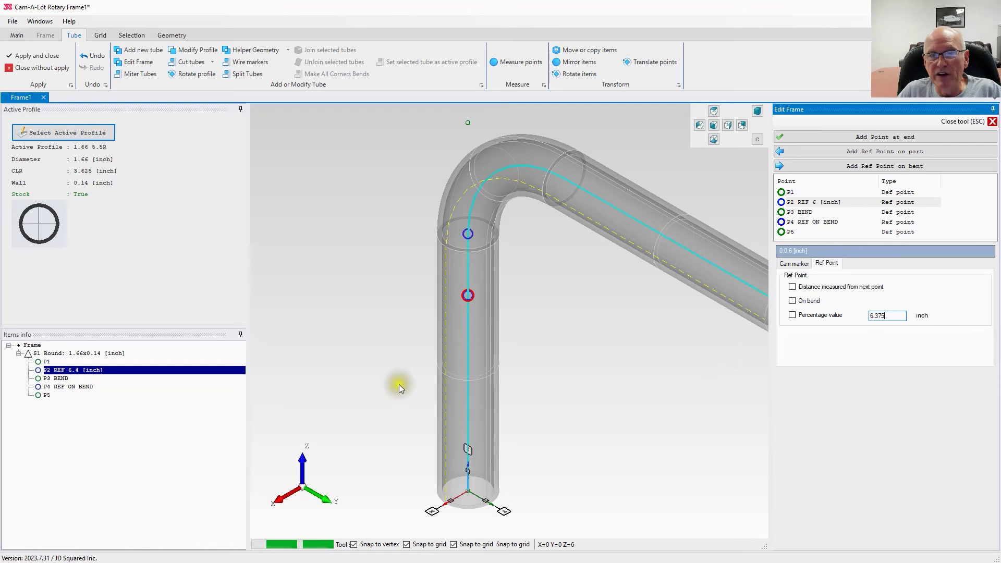
# - Re-measure from the upper marker to P2, confirming exactly 2 in
pyautogui.click(514, 63)
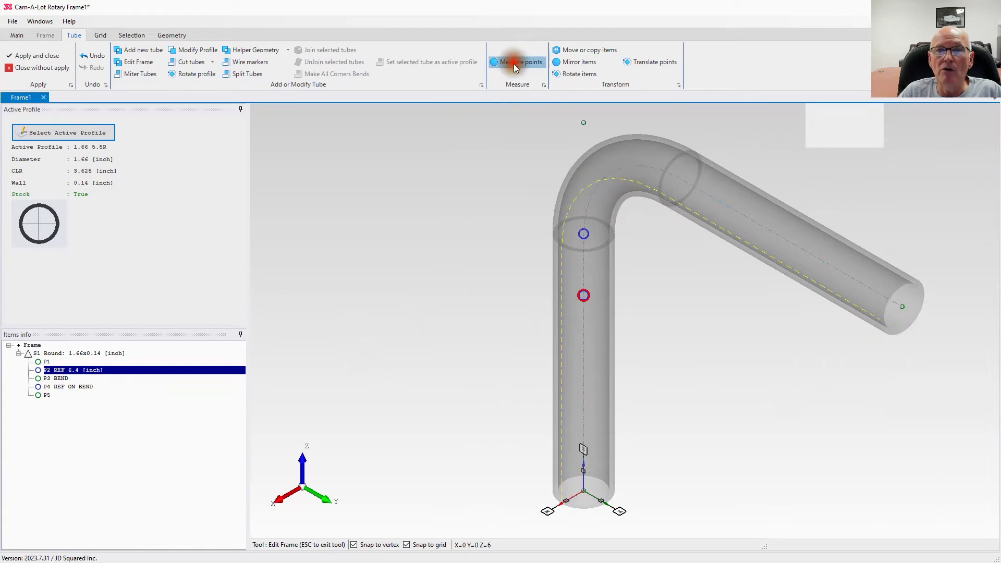
pyautogui.scroll(-3, 499, 232)
pyautogui.scroll(5, 476, 239)
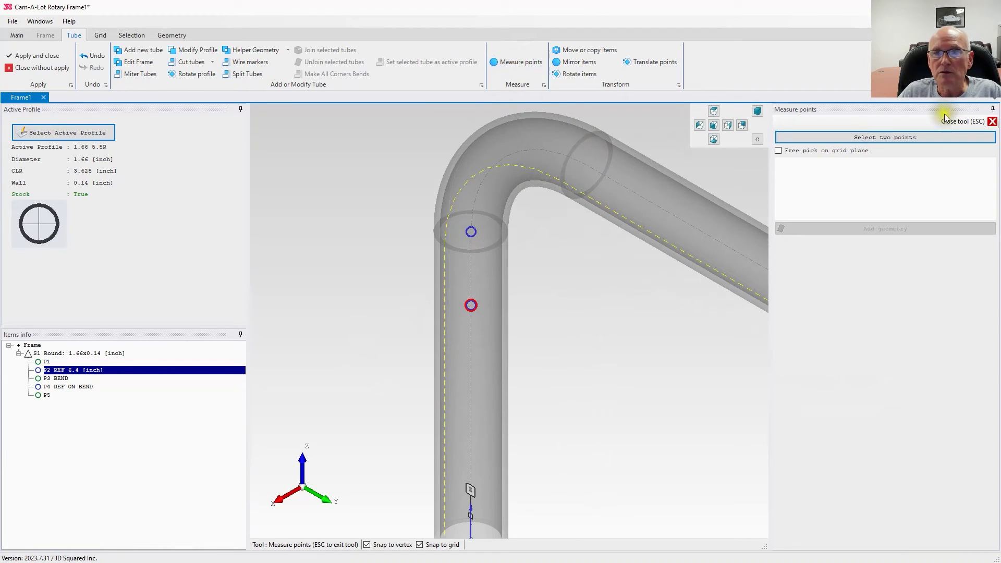
pyautogui.click(930, 134)
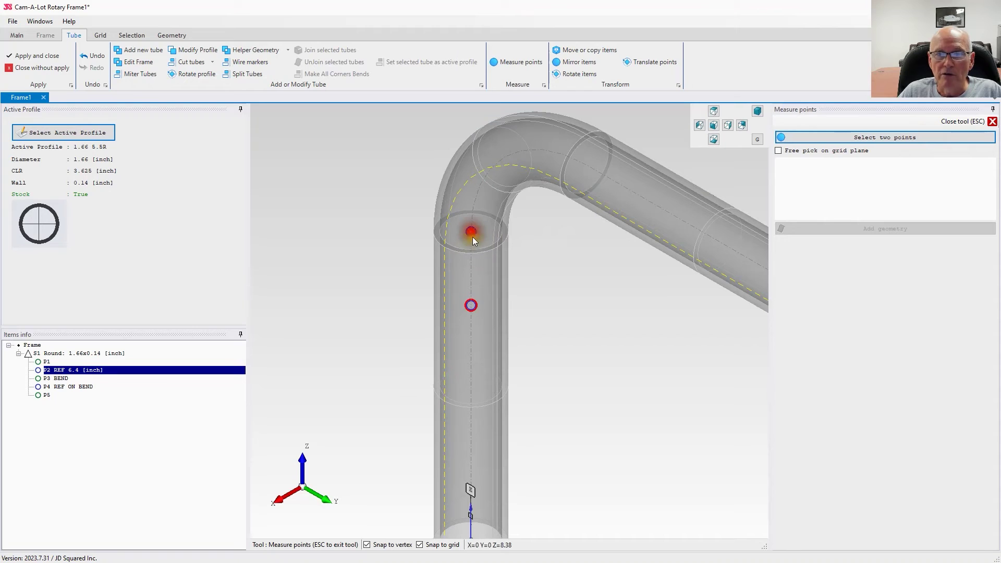
pyautogui.click(470, 308)
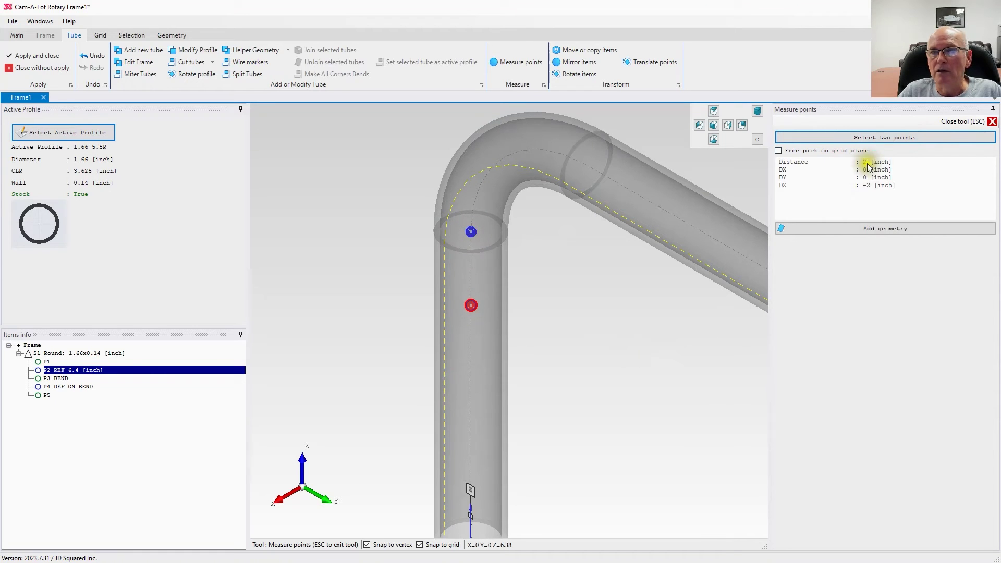
pyautogui.click(993, 121)
# - Apply the tube edits and return to the Frame tab showing the bent tube
pyautogui.click(36, 56)
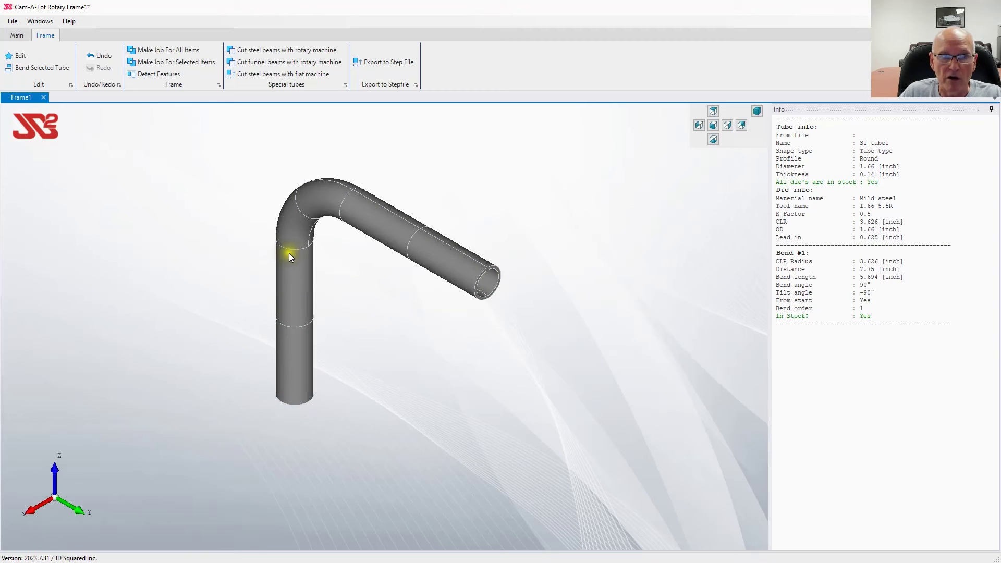
# - Generate a tube job for all items, save it over test.jd2job, then close that job tab
pyautogui.click(169, 50)
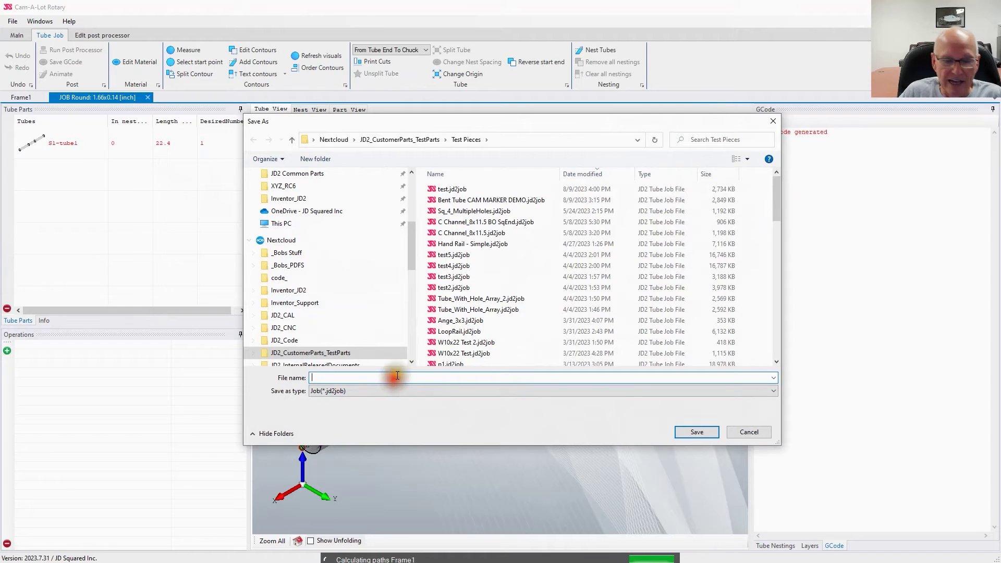
pyautogui.write('test')
pyautogui.press('Return')
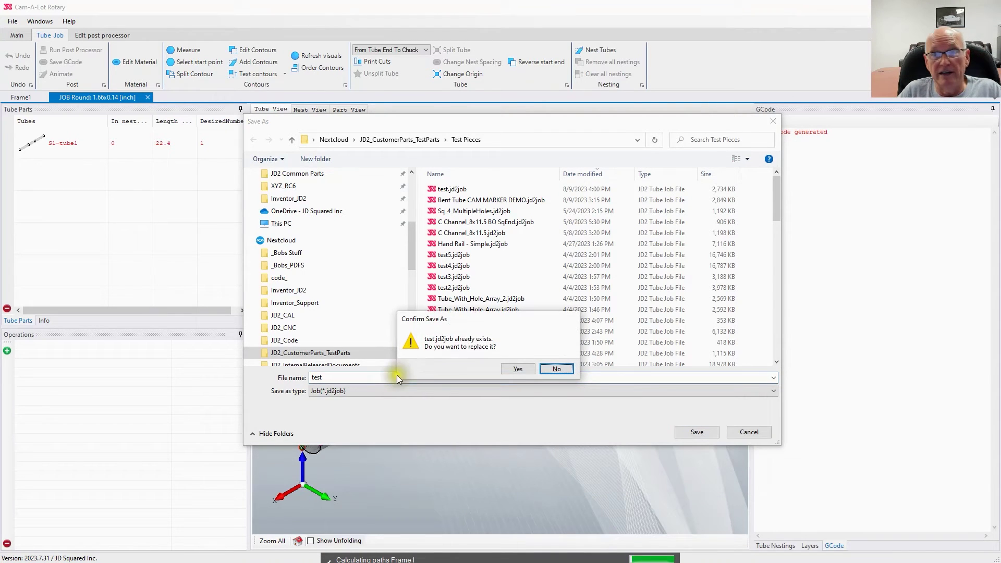
pyautogui.click(508, 374)
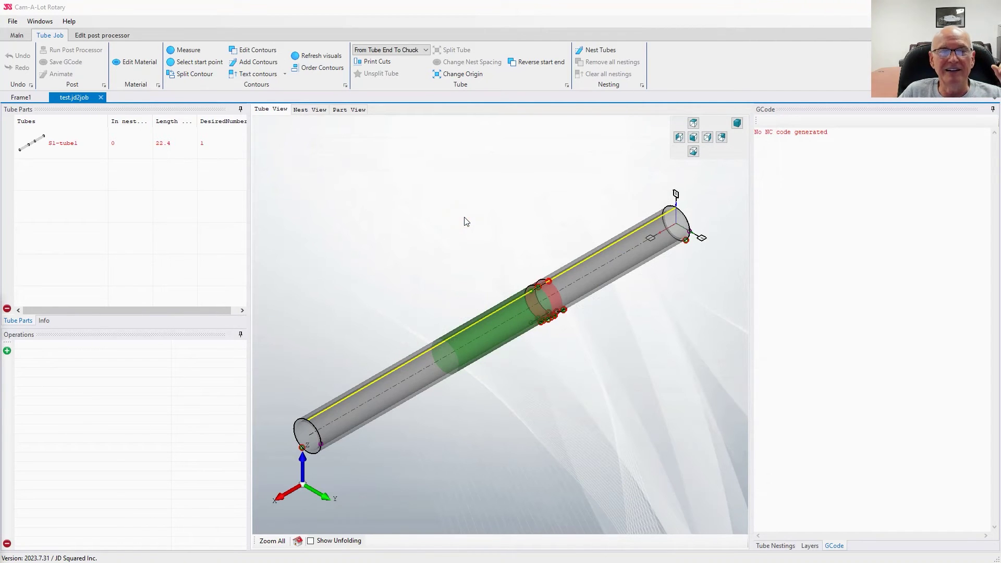
pyautogui.click(102, 98)
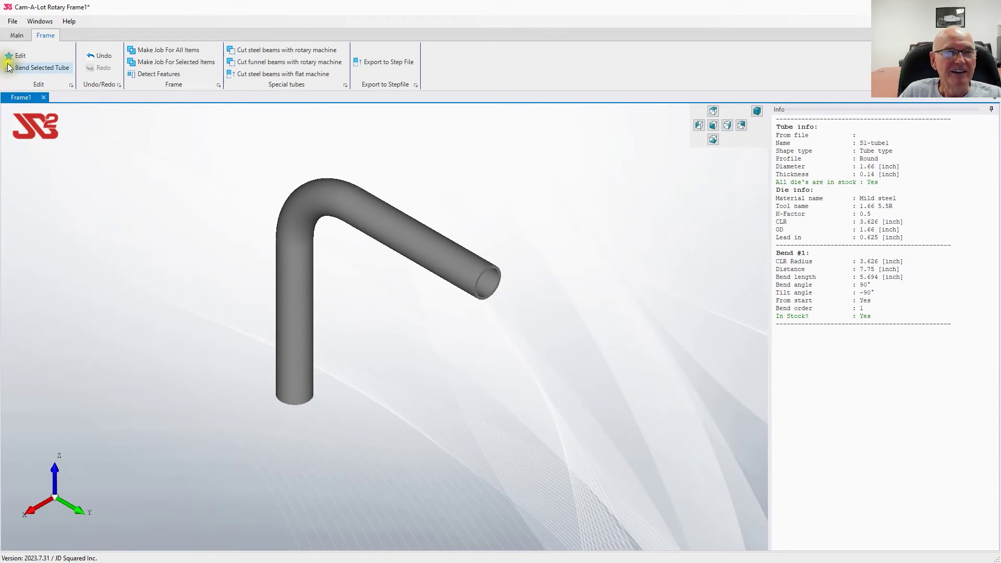
# - In Edit Frame, flag reference point P2 (REF 6.4 in) as a Cam Marker, then close the tool
pyautogui.click(21, 55)
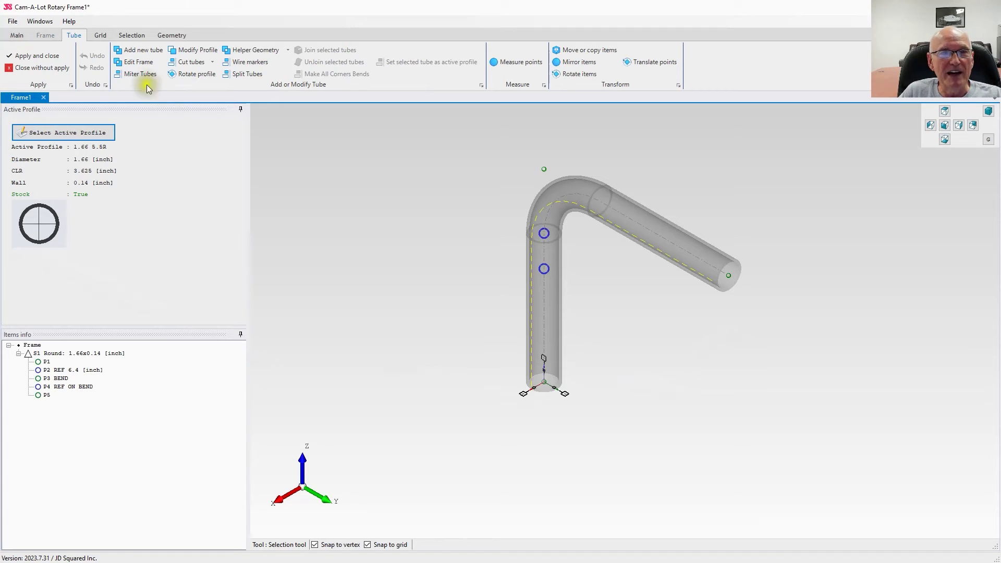
pyautogui.click(132, 62)
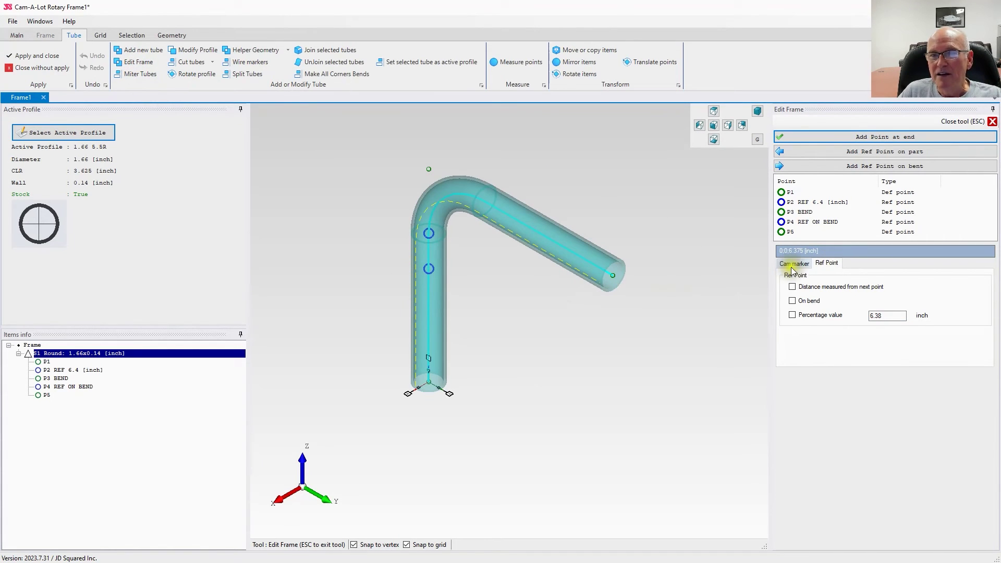
pyautogui.click(825, 203)
pyautogui.click(885, 312)
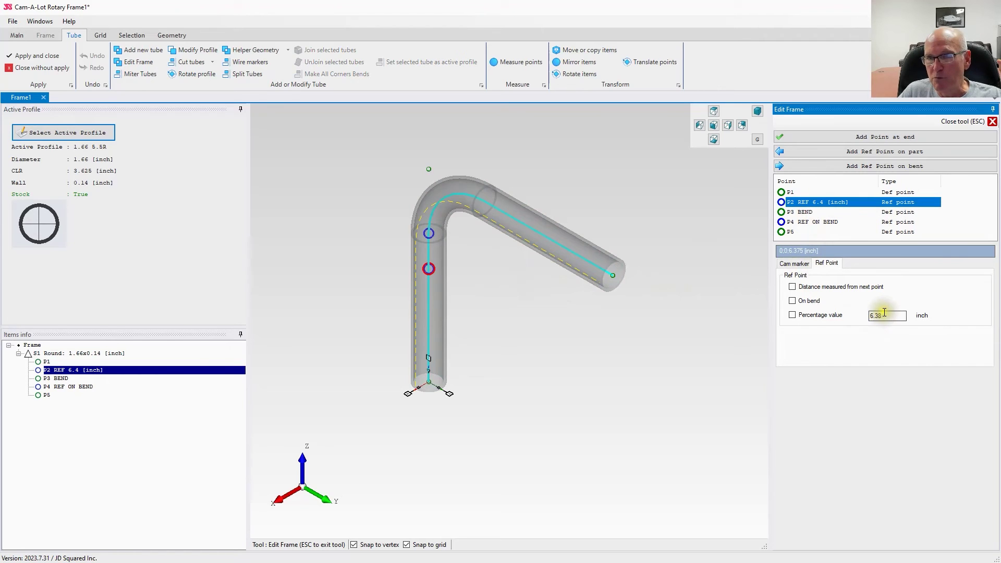
pyautogui.click(879, 316)
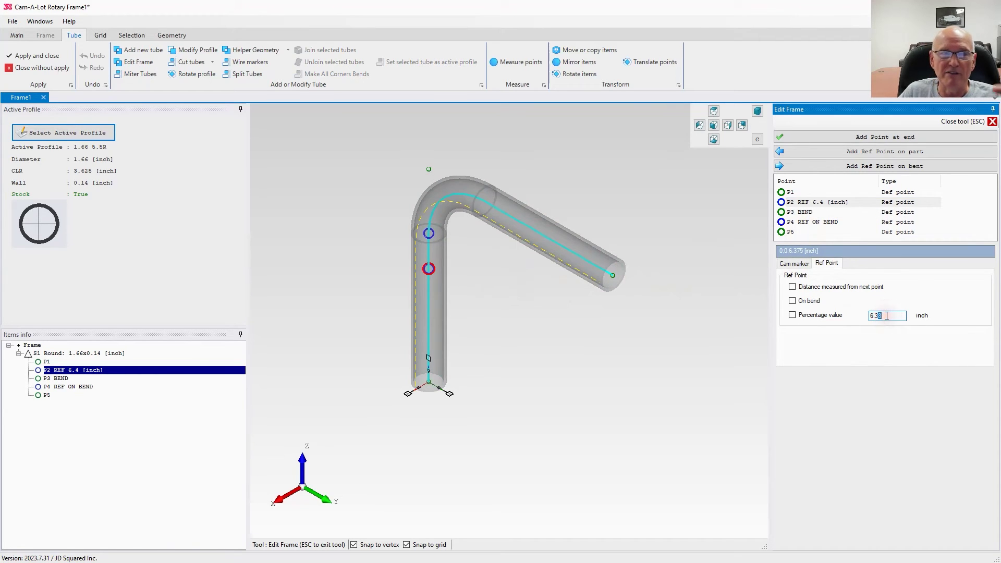
pyautogui.click(896, 314)
pyautogui.doubleClick(895, 314)
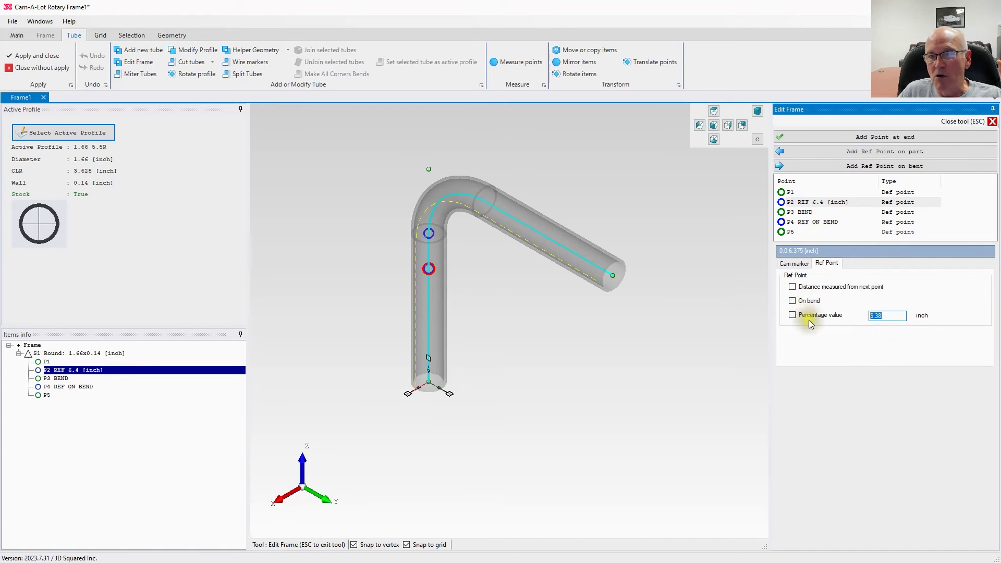
pyautogui.click(798, 264)
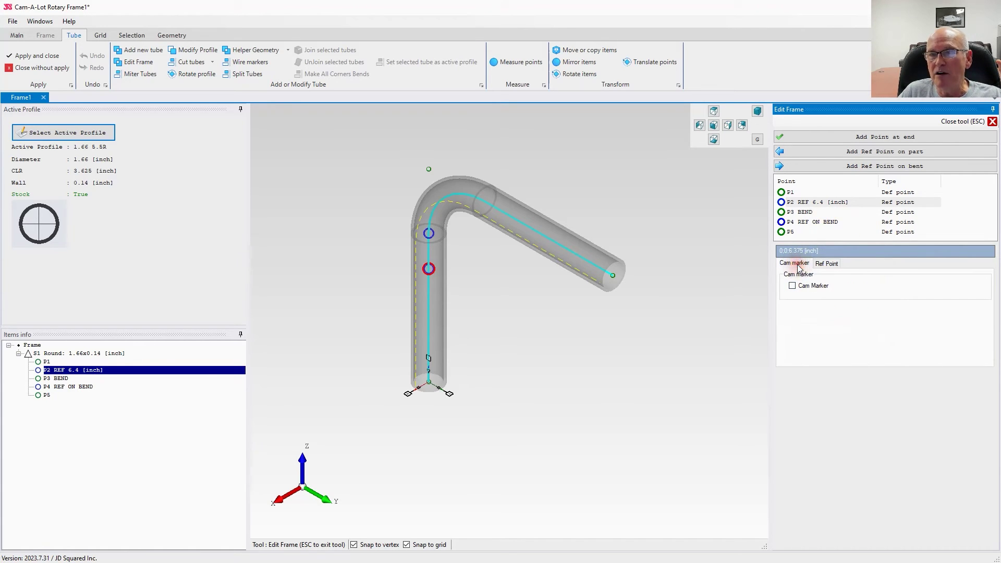
pyautogui.click(792, 286)
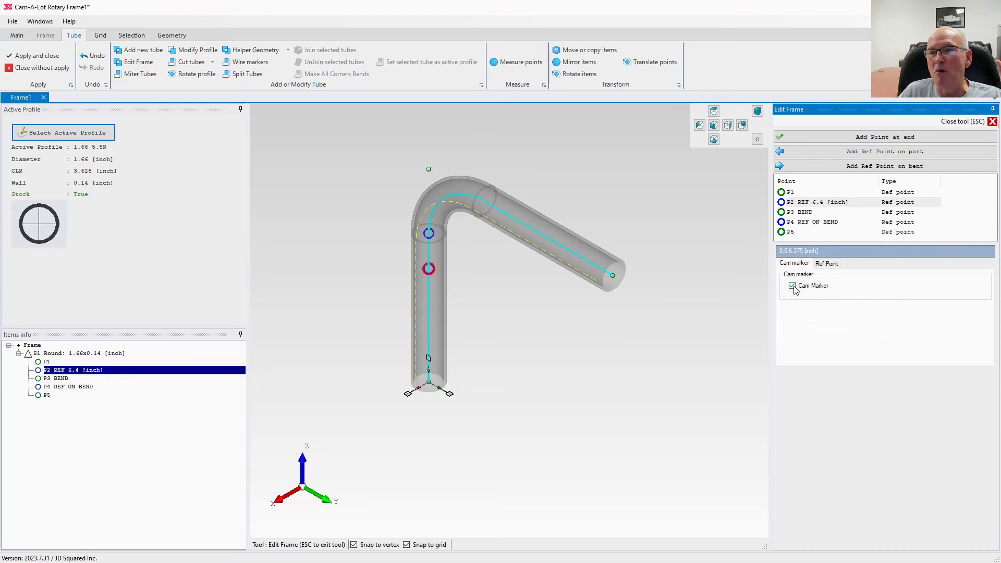
pyautogui.click(793, 287)
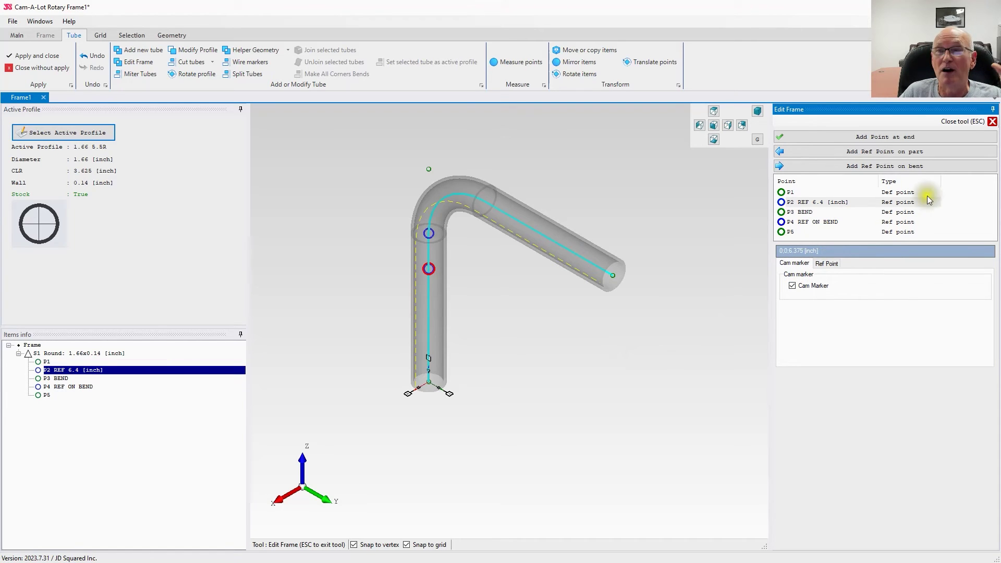
pyautogui.click(965, 124)
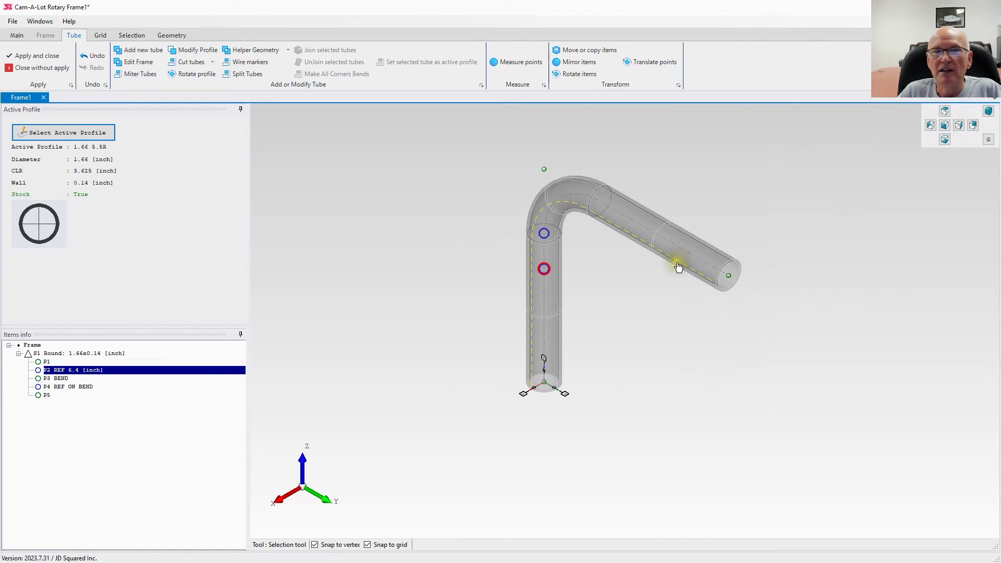
# - Apply the tube edits and regenerate the job for all items, saving over test.jd2job
pyautogui.click(72, 73)
pyautogui.click(185, 49)
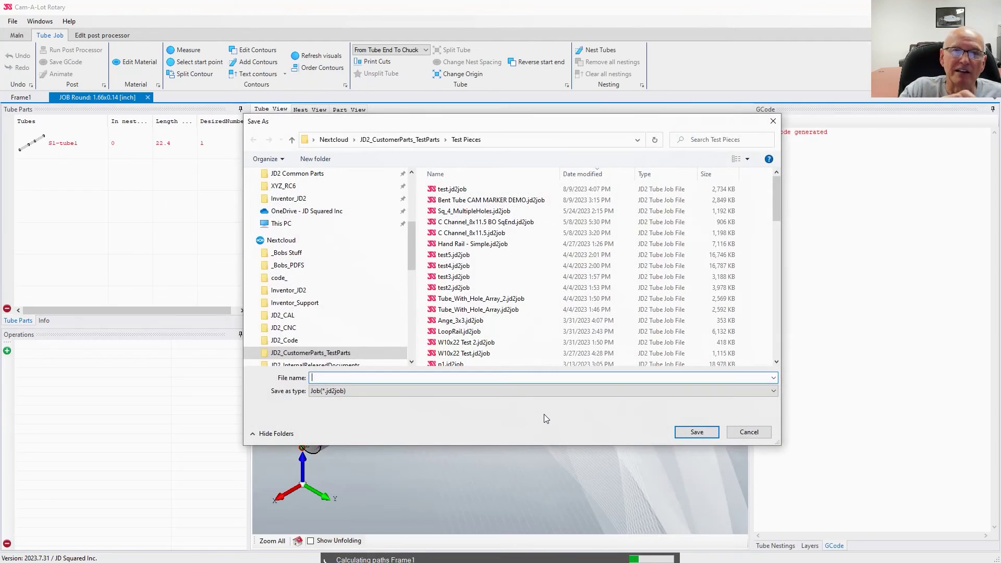
pyautogui.write('test')
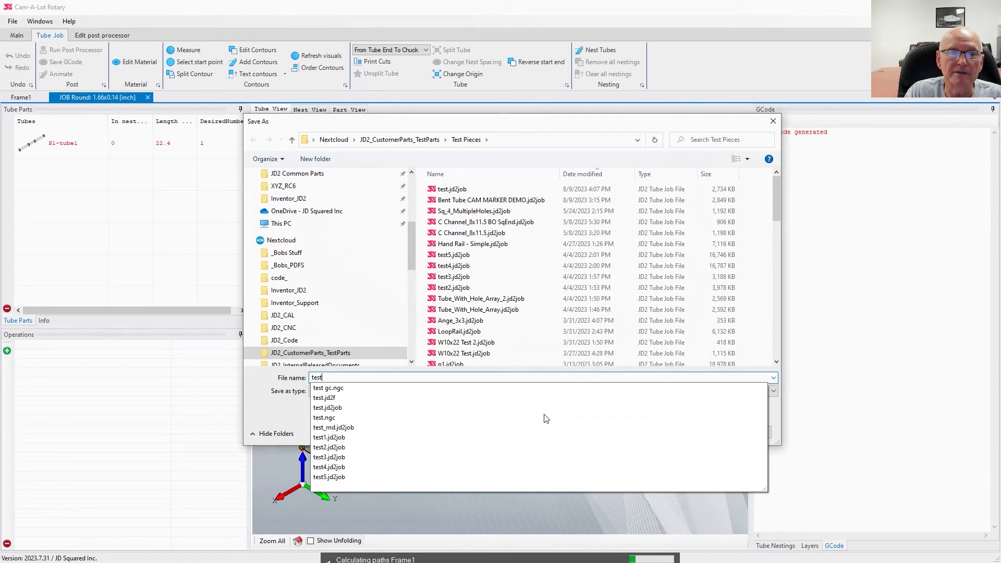
pyautogui.press('Return')
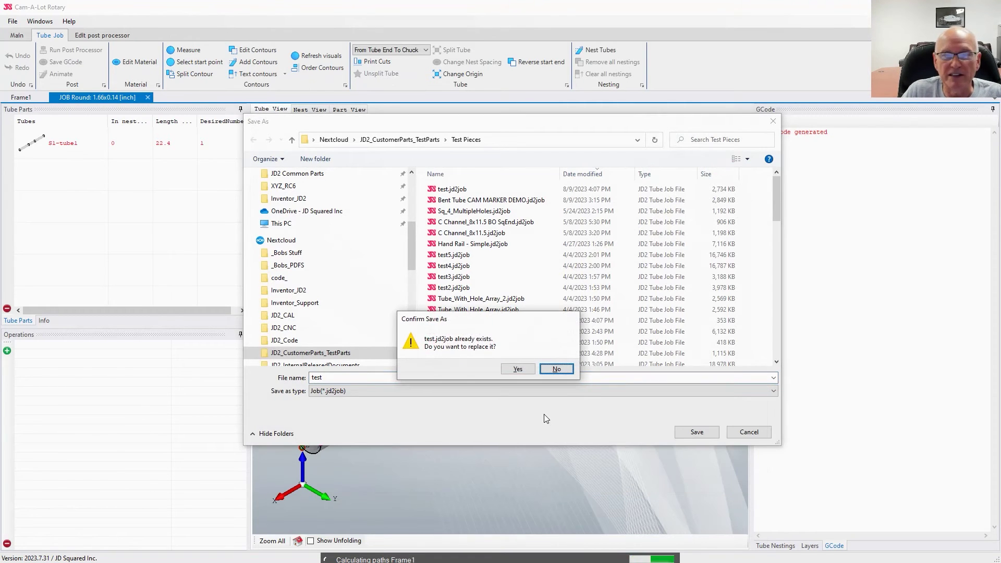
pyautogui.click(528, 369)
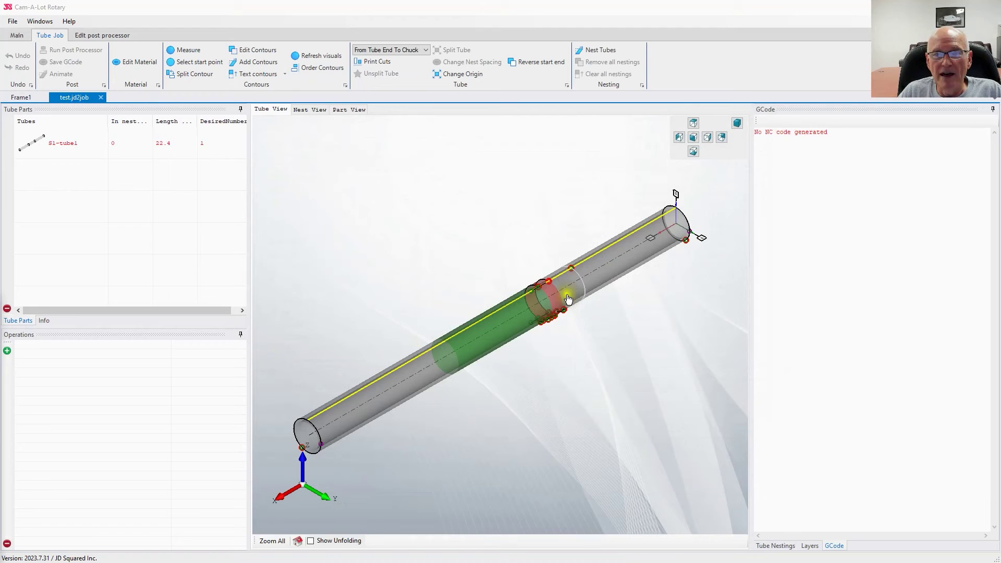
# - Measure between two points on the tube edge, reading 2.009 inch (DY -0.016, DZ 0)
pyautogui.scroll(2, 579, 278)
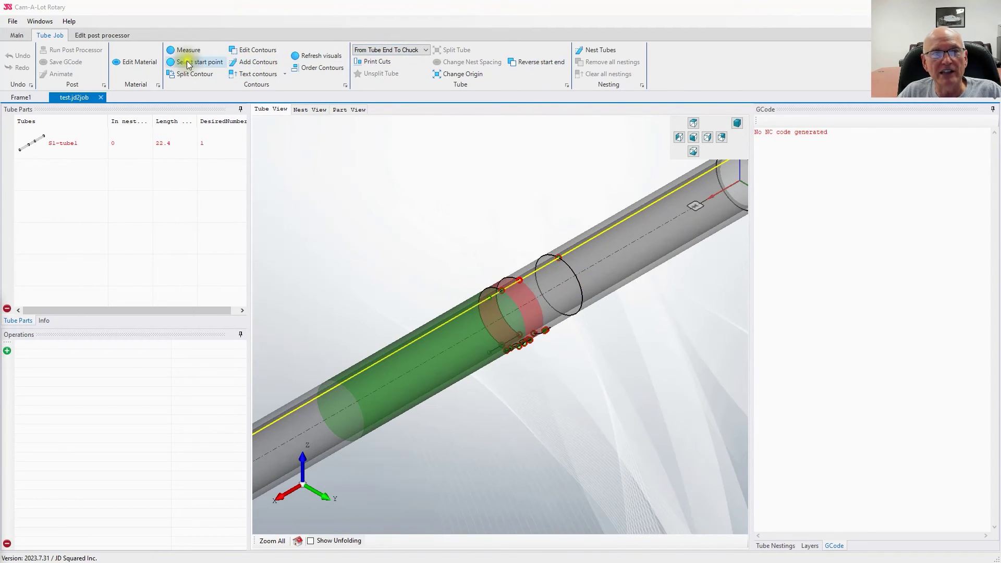
pyautogui.click(178, 50)
pyautogui.scroll(2, 528, 277)
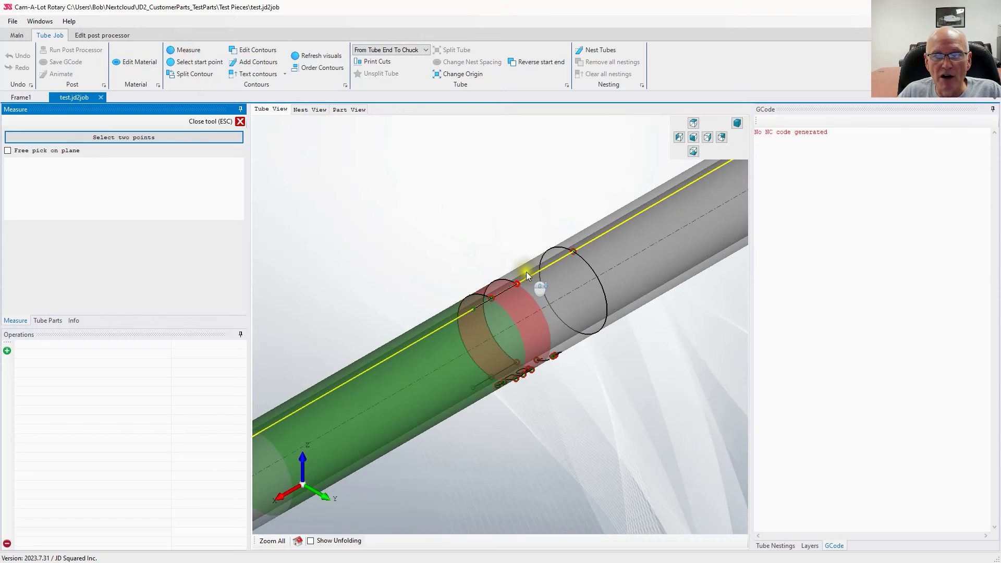
pyautogui.scroll(1, 526, 276)
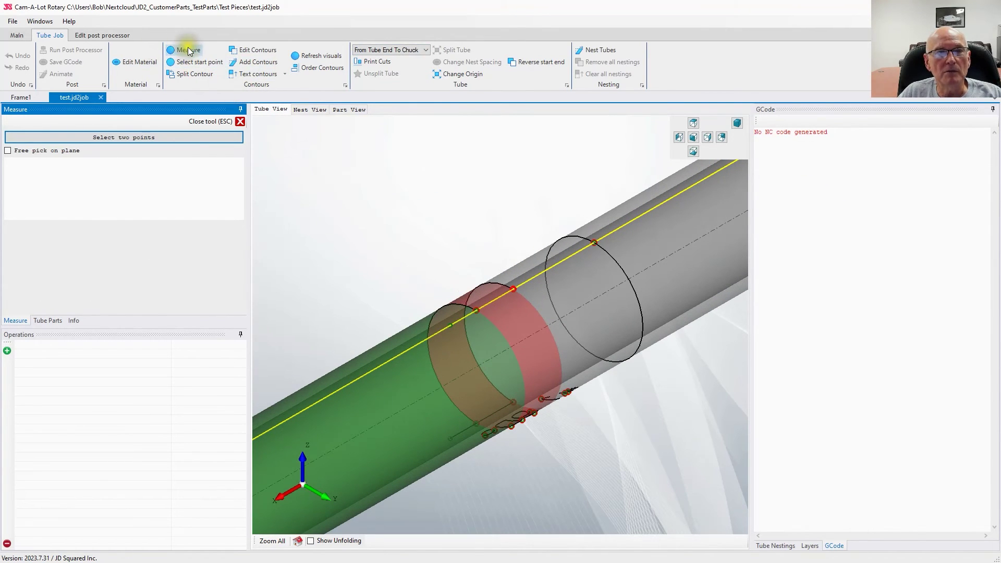
pyautogui.click(116, 137)
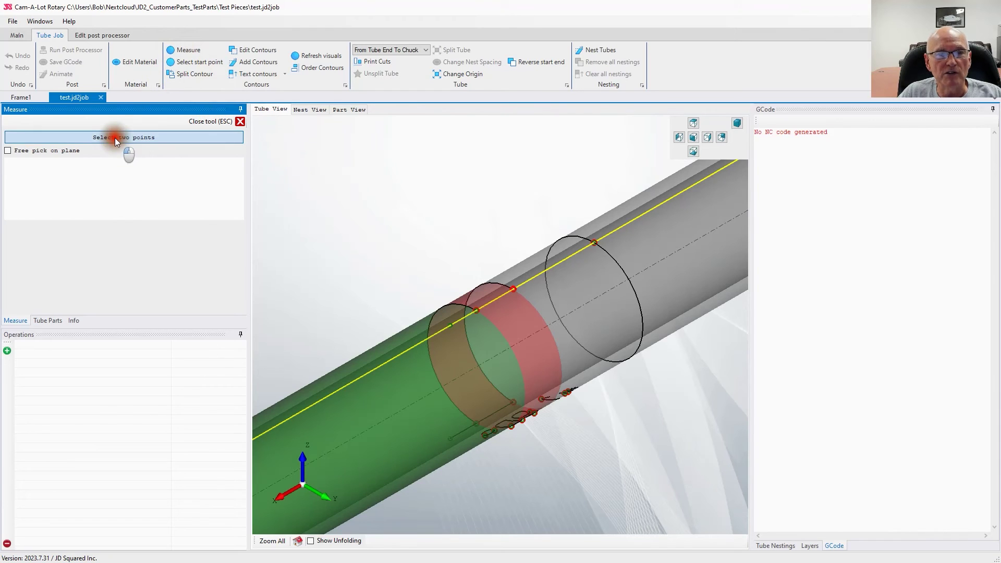
pyautogui.click(476, 311)
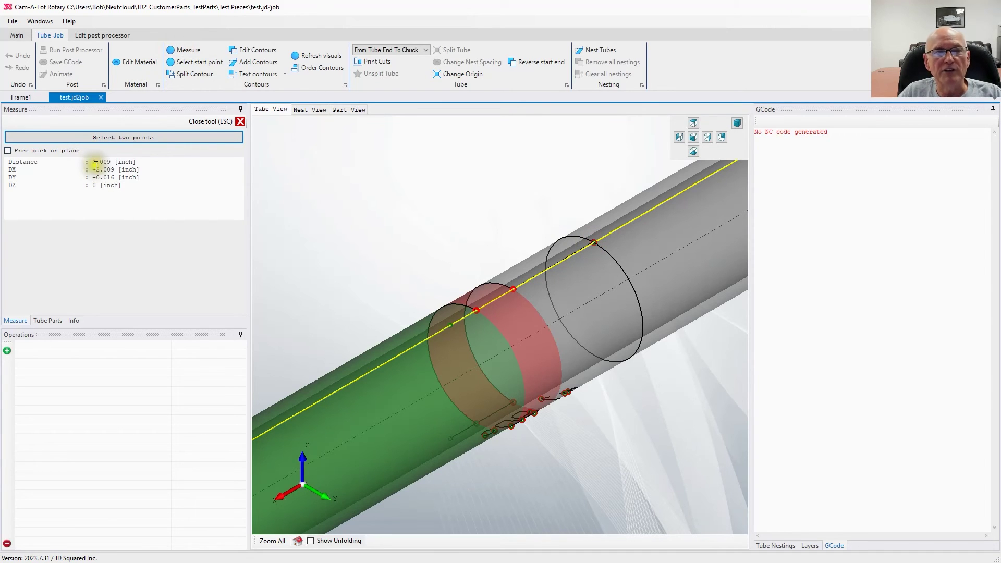
pyautogui.scroll(3, 596, 257)
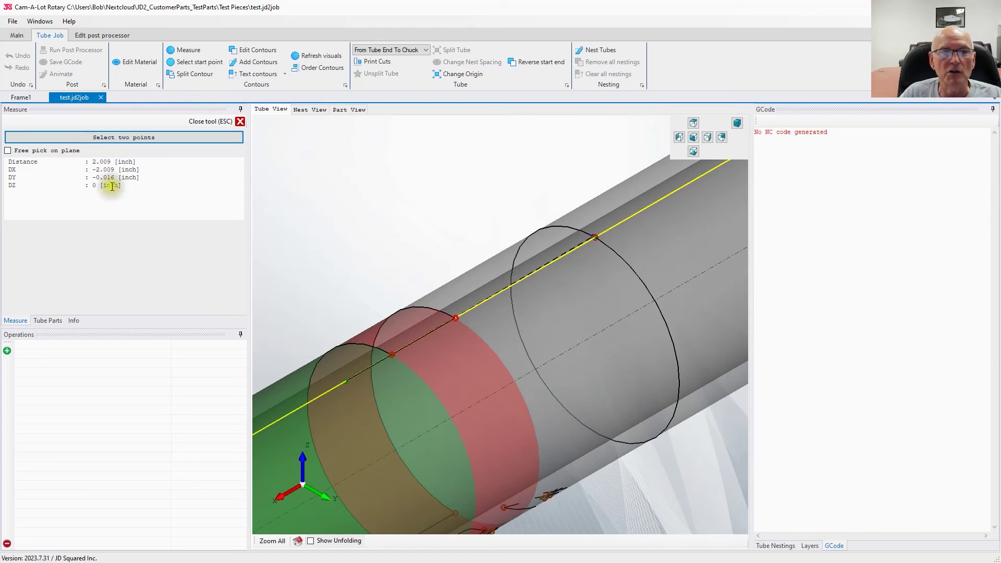
pyautogui.scroll(-5, 445, 246)
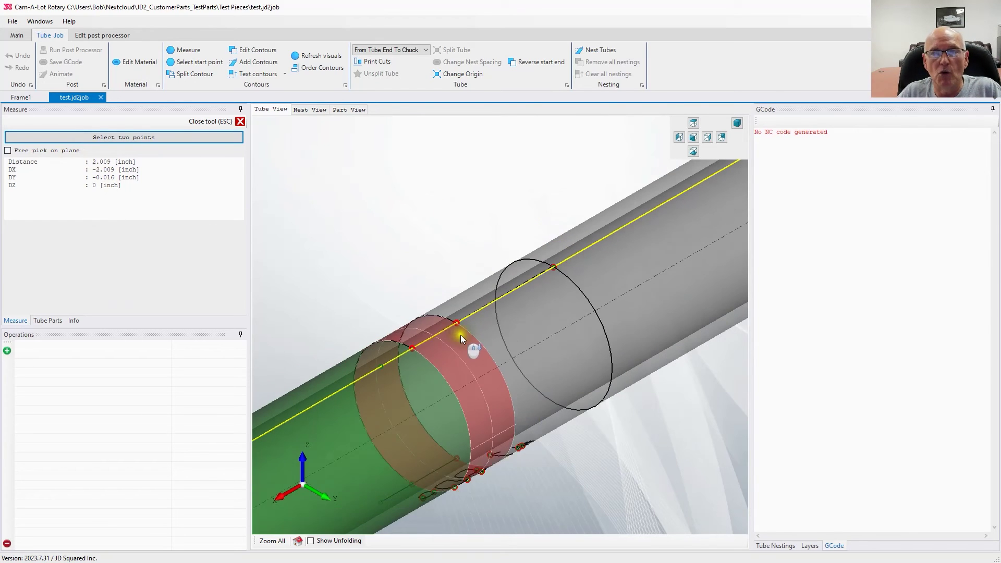
pyautogui.click(498, 316)
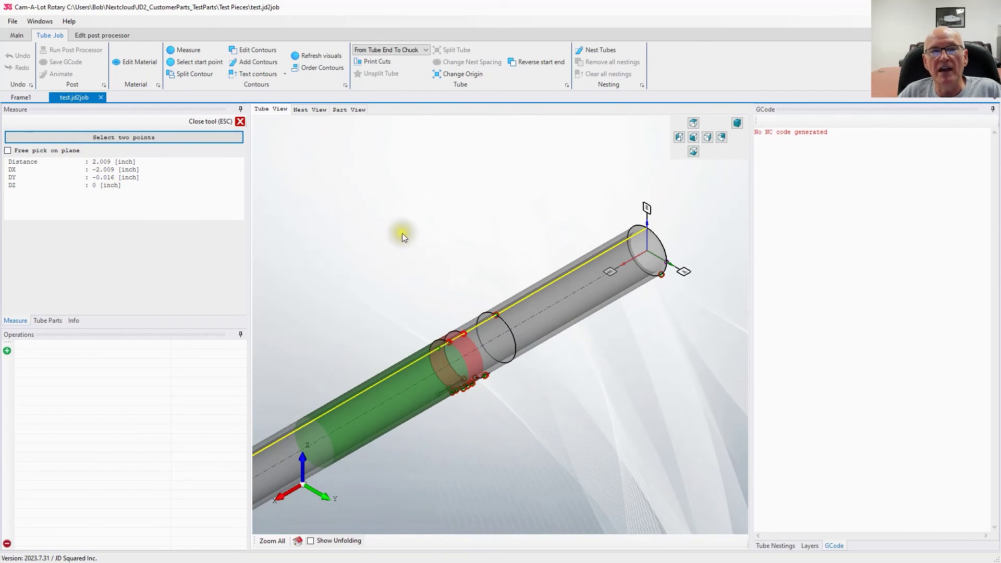
# - Add a Marker tool operation on the Cam Markers layer and select Marker_Layer_Cam Markers
pyautogui.click(7, 352)
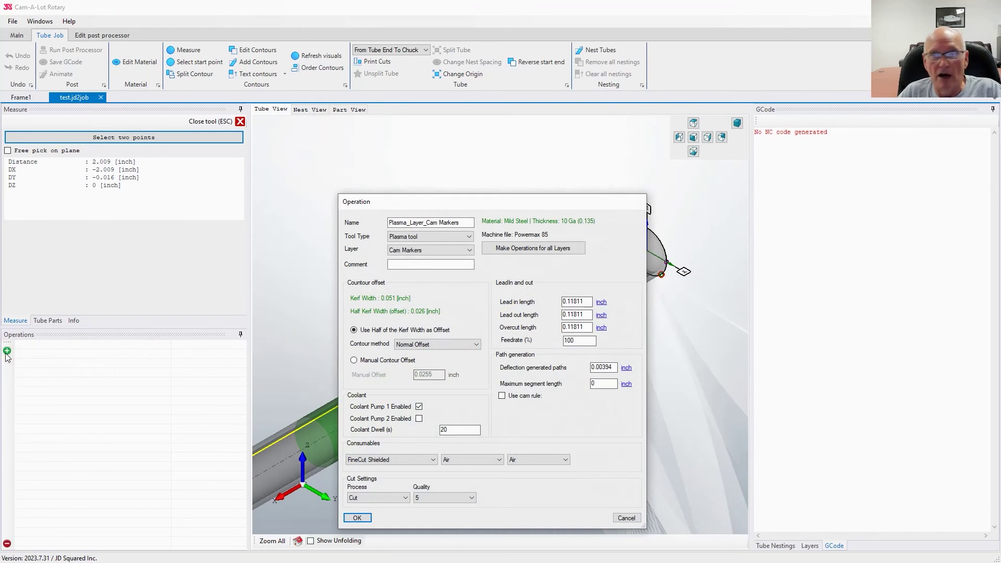
pyautogui.click(467, 250)
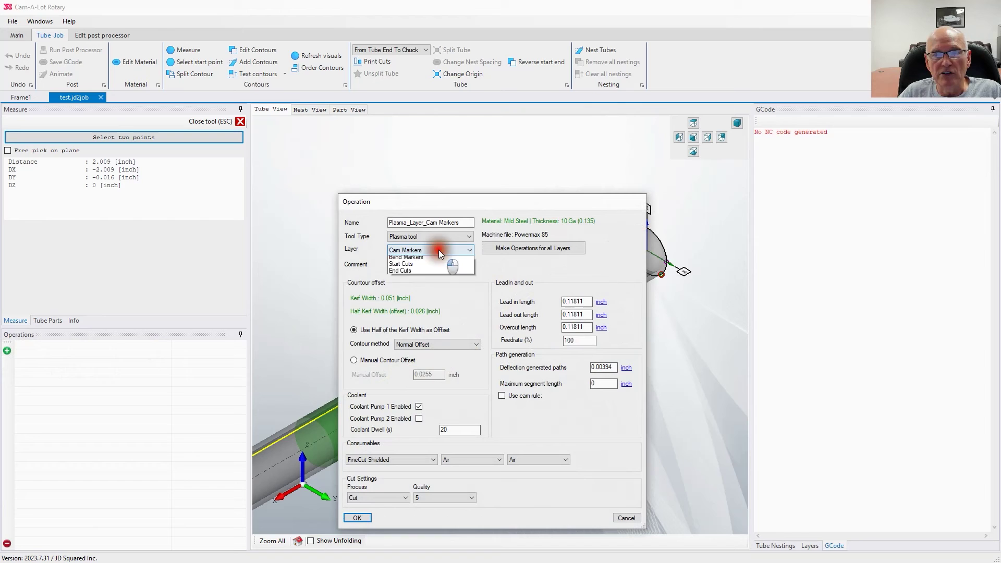
pyautogui.click(412, 260)
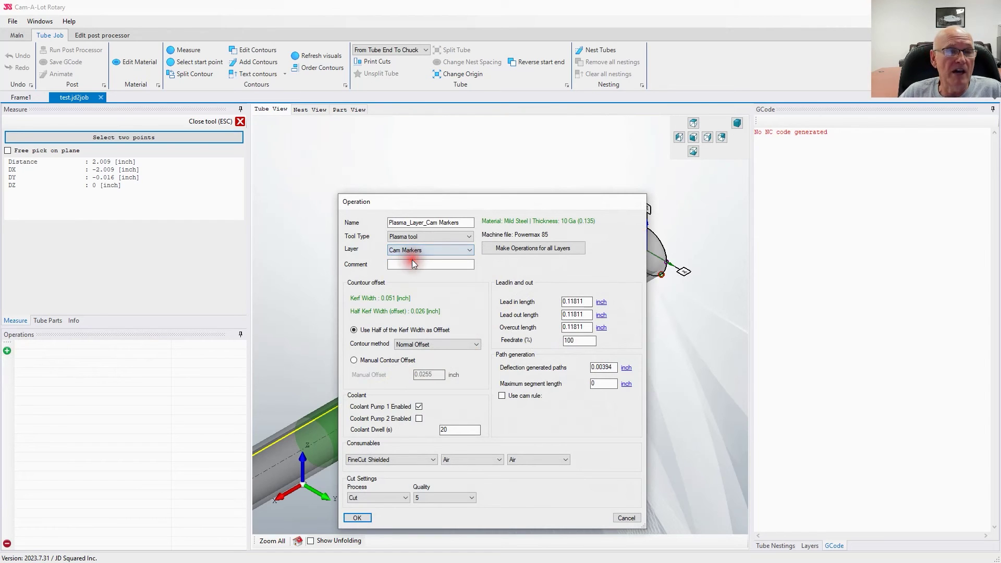
pyautogui.click(437, 236)
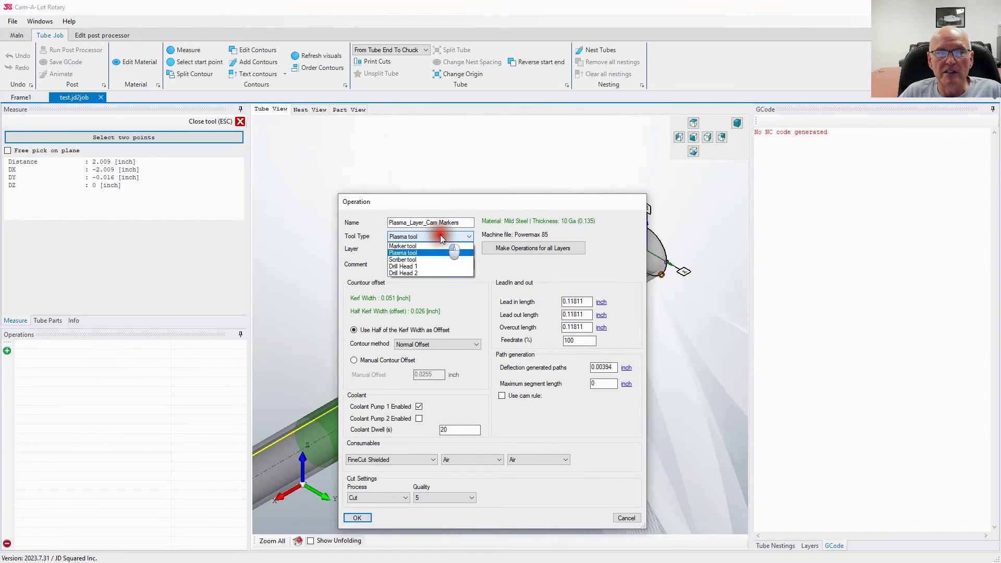
pyautogui.click(414, 246)
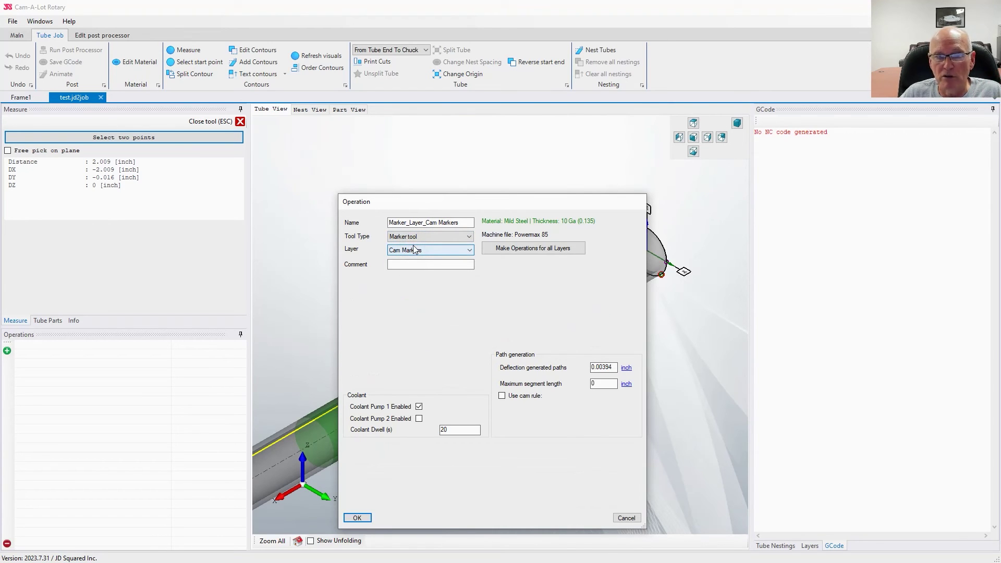
pyautogui.click(352, 519)
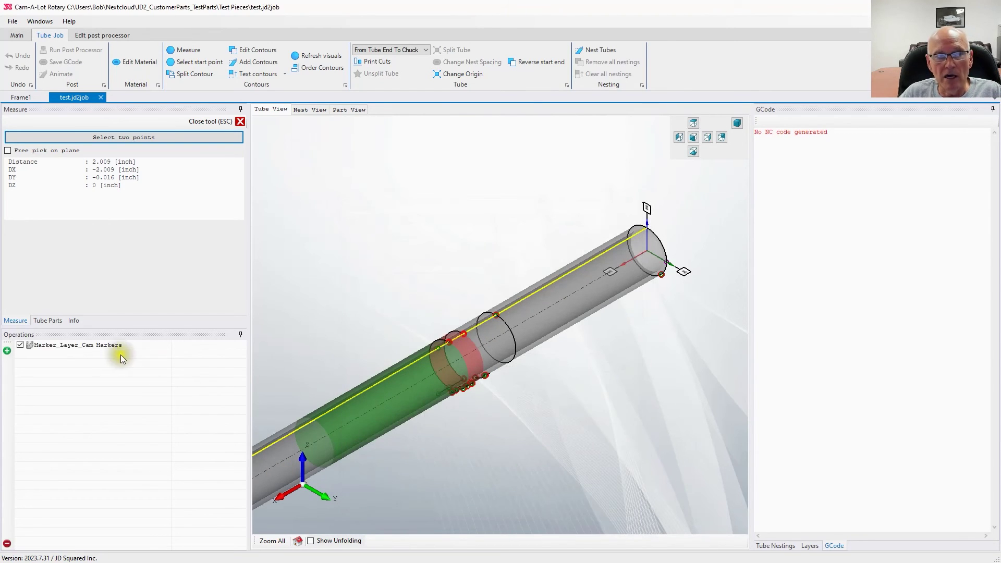
pyautogui.rightClick(42, 347)
pyautogui.click(39, 346)
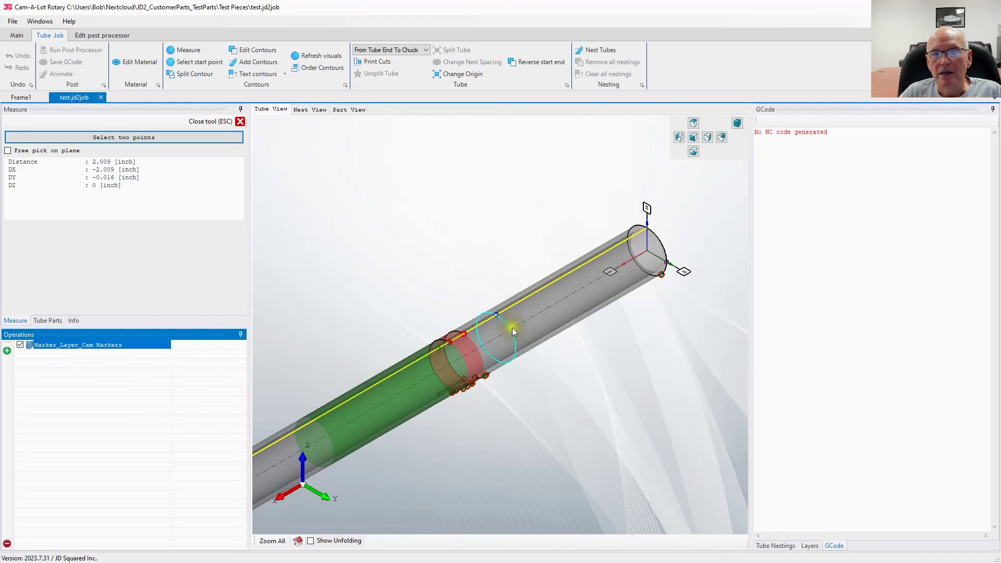
# - Add a Marker tool operation on the Bend Markers layer and view the contours it covers
pyautogui.click(7, 350)
pyautogui.click(436, 254)
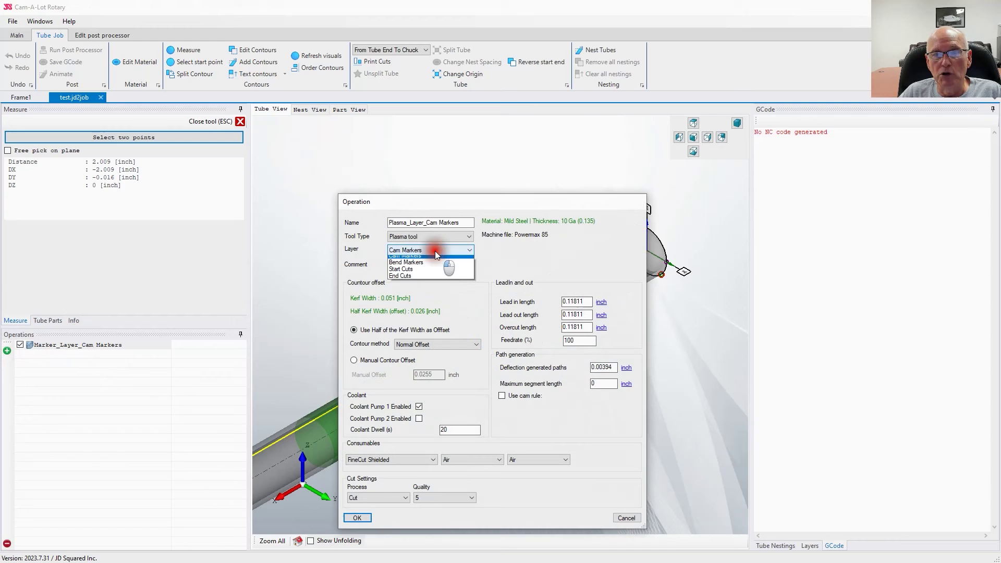
pyautogui.click(417, 267)
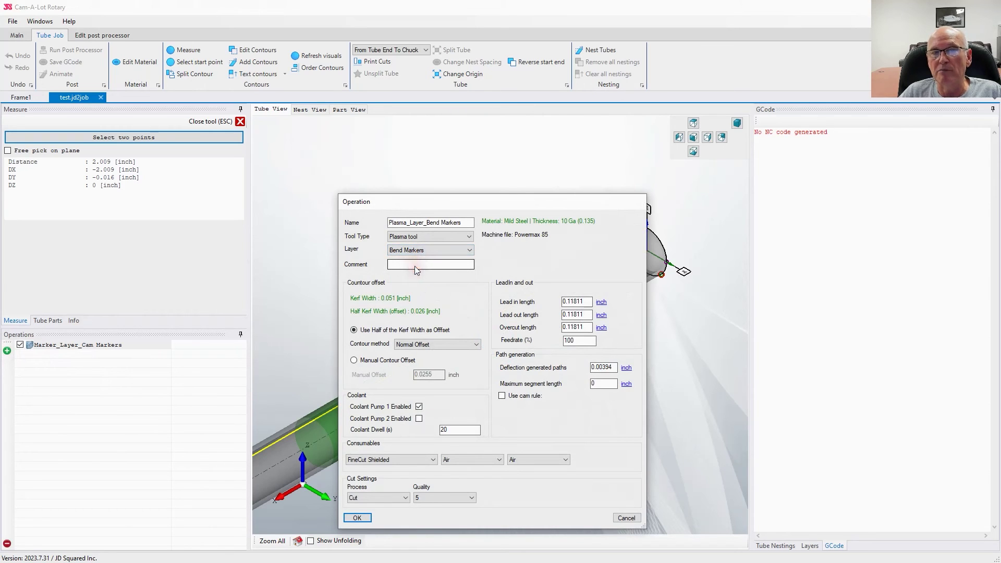
pyautogui.click(432, 237)
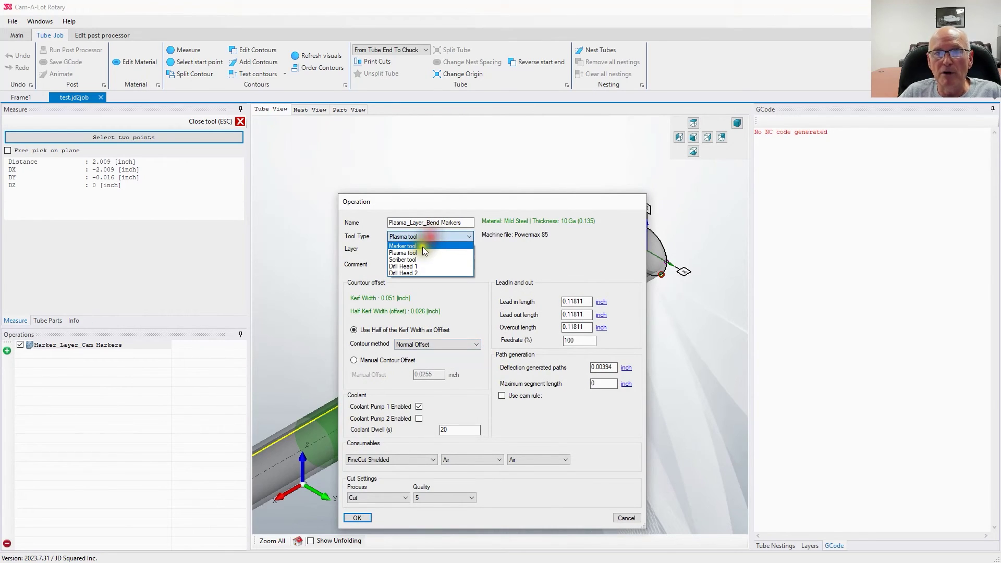
pyautogui.click(414, 246)
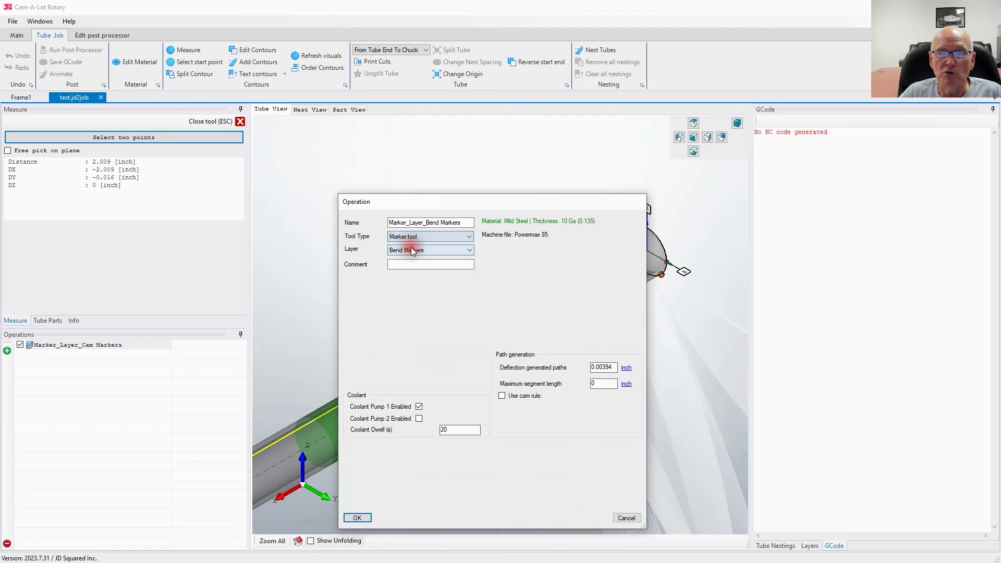
pyautogui.click(418, 406)
pyautogui.click(364, 518)
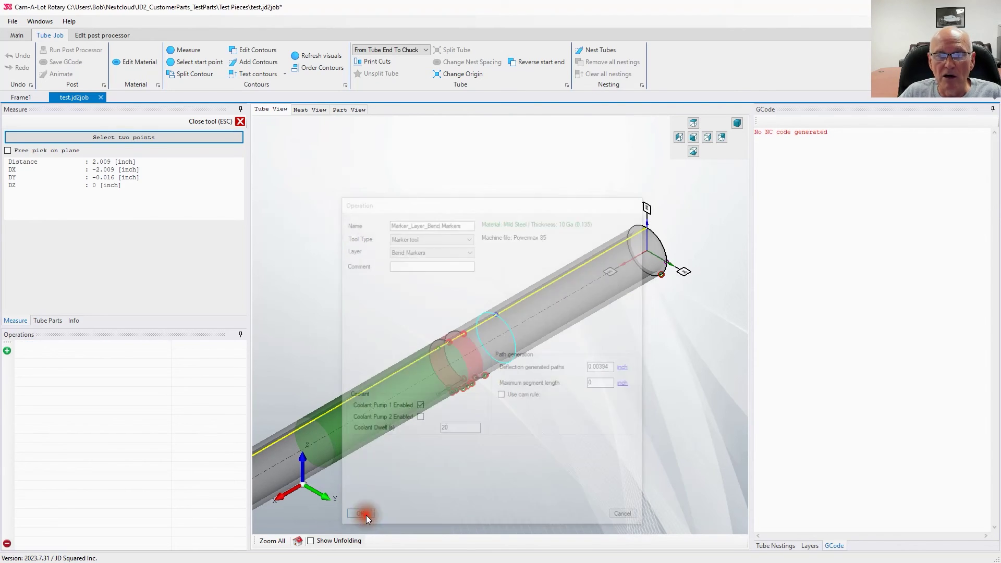
pyautogui.click(133, 355)
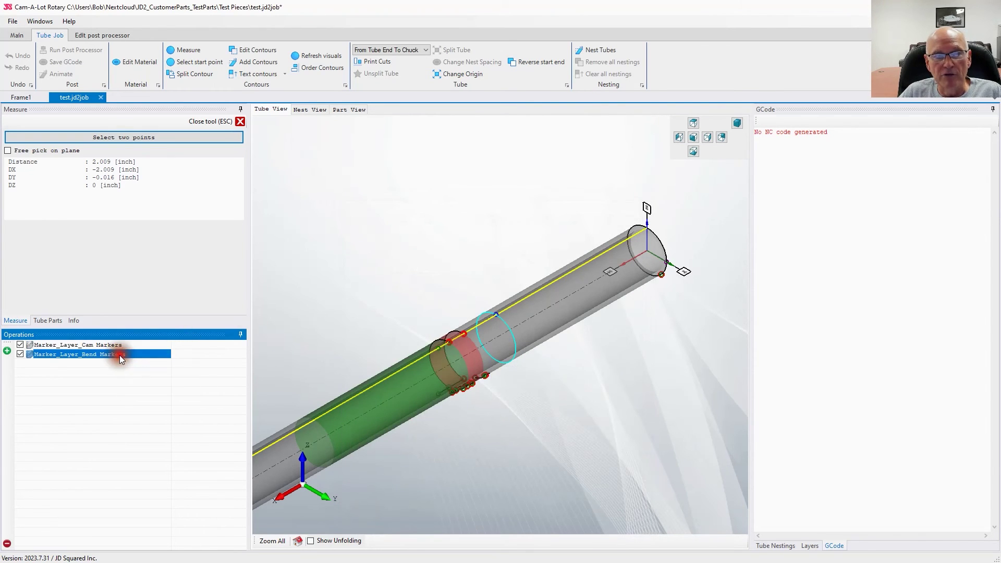
pyautogui.scroll(1, 524, 419)
pyautogui.scroll(-2, 521, 431)
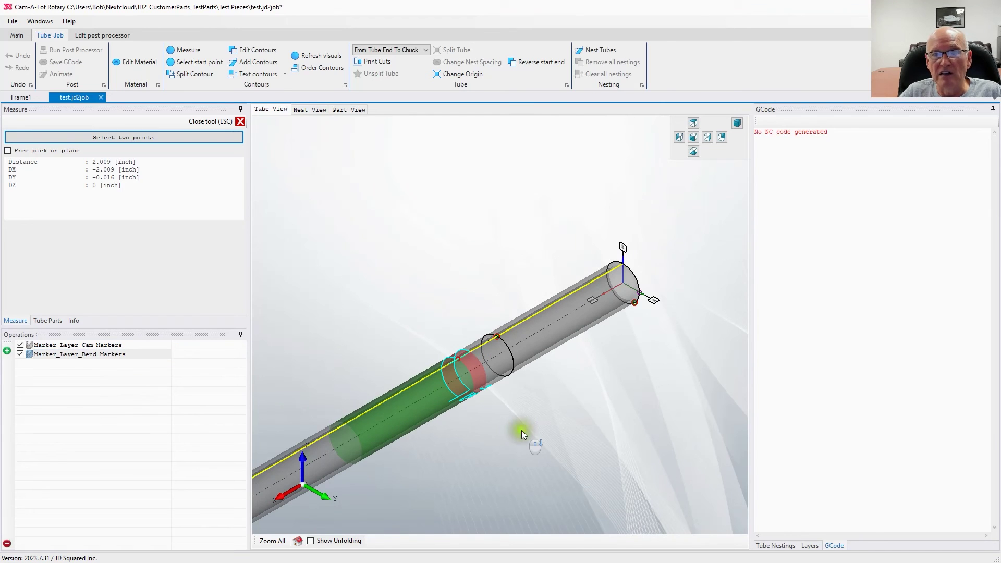
pyautogui.moveTo(513, 279); pyautogui.dragTo(492, 271, button='middle')
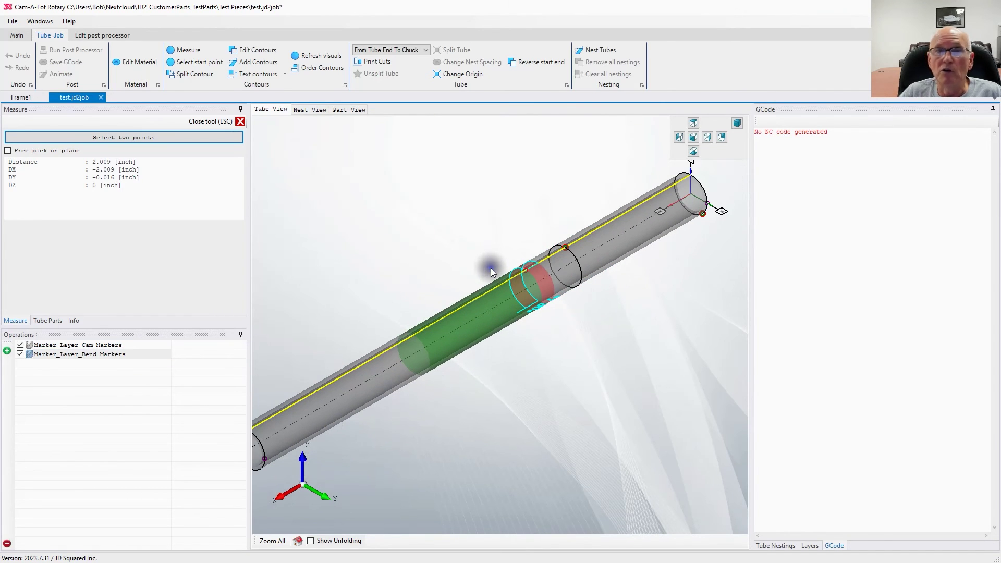
# - Add a plasma operation on the Start Cuts layer using 45A Shielded consumables
pyautogui.click(7, 350)
pyautogui.click(448, 250)
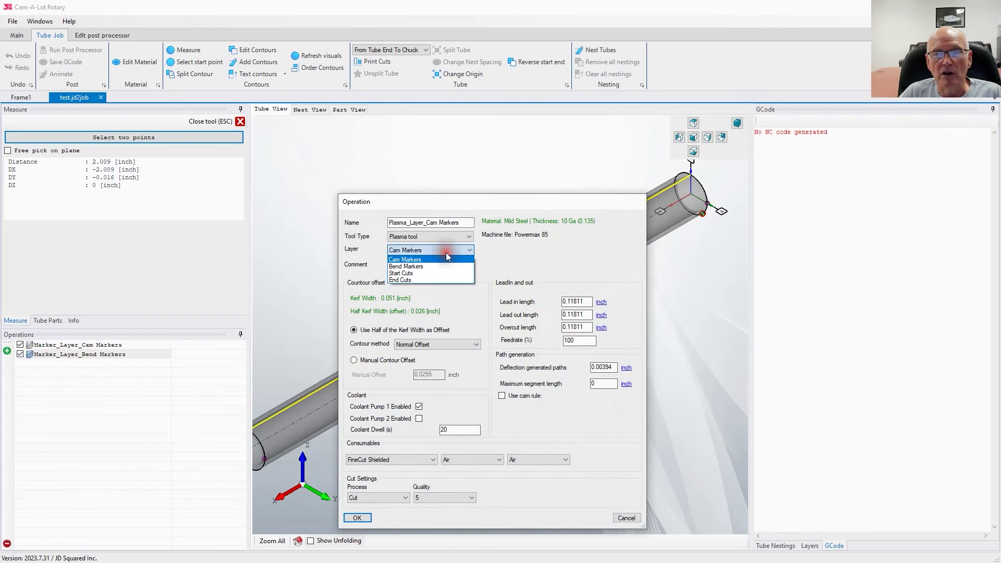
pyautogui.click(427, 277)
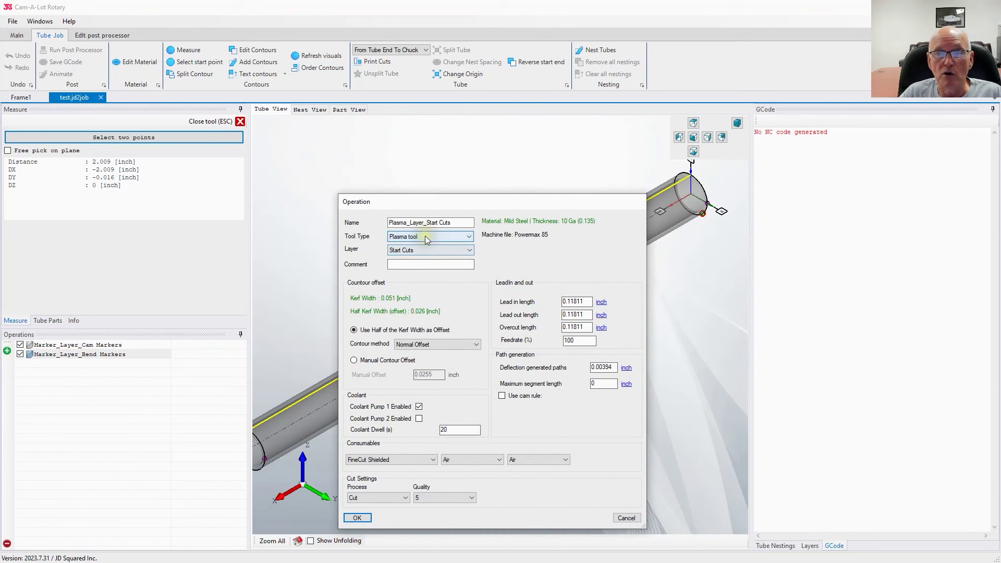
pyautogui.click(432, 460)
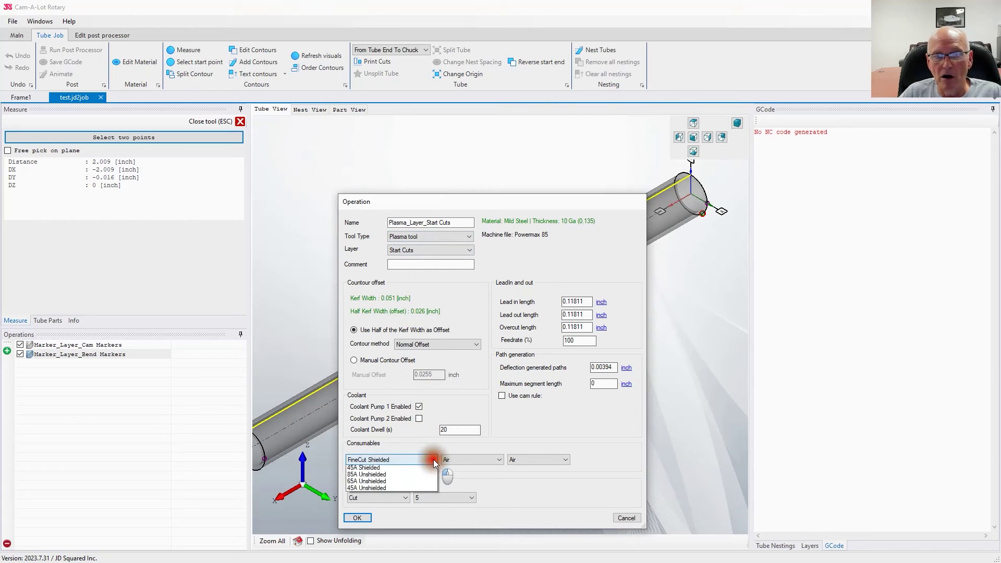
pyautogui.click(383, 496)
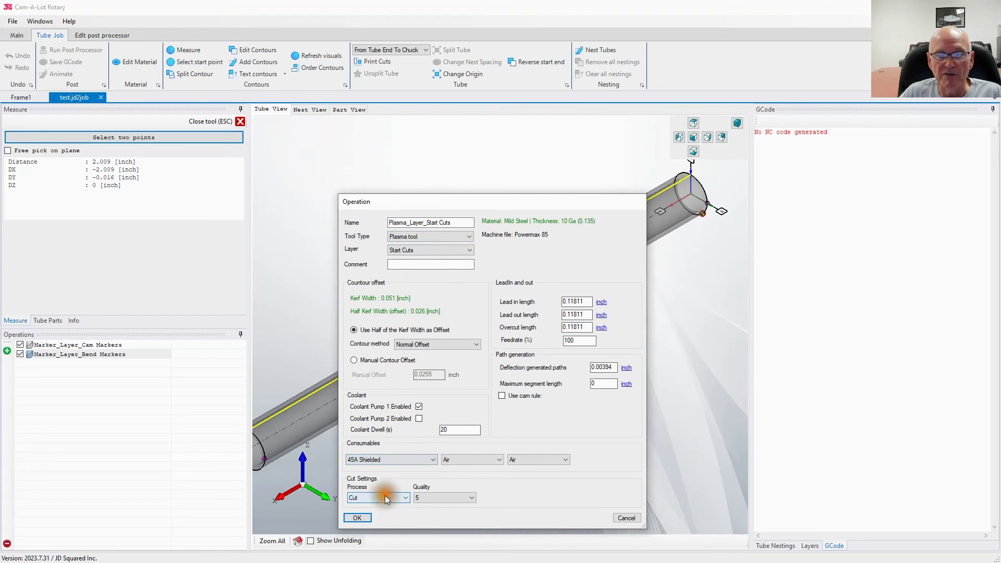
pyautogui.click(358, 519)
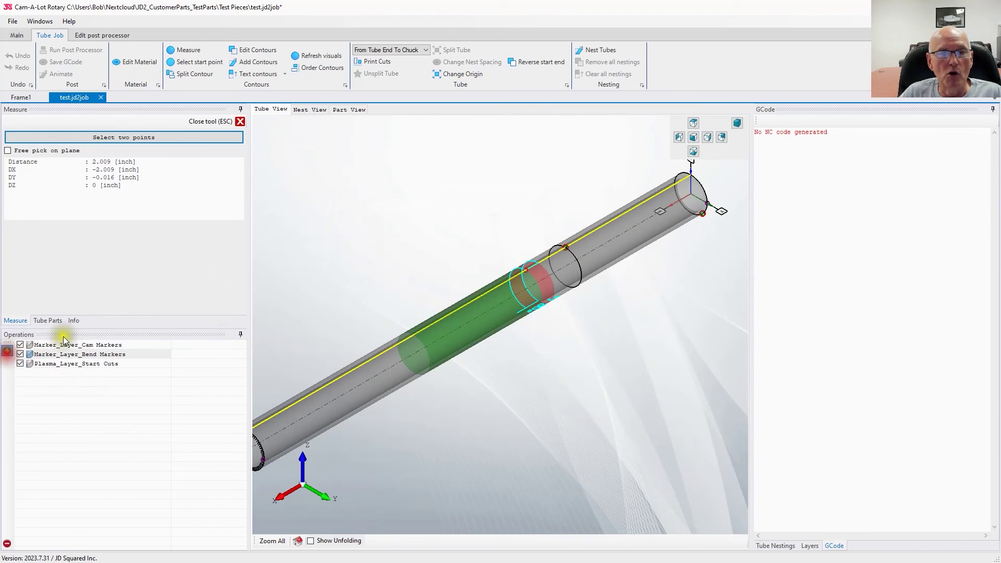
# - Add a plasma operation on the End Cuts layer using 45A Shielded consumables (0.061 in kerf)
pyautogui.click(7, 350)
pyautogui.click(429, 253)
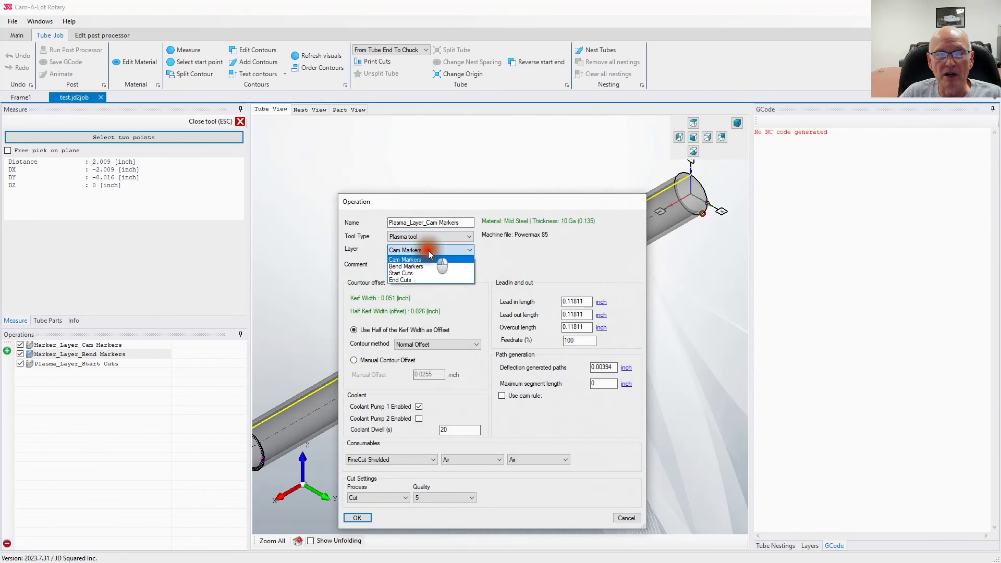
pyautogui.click(418, 272)
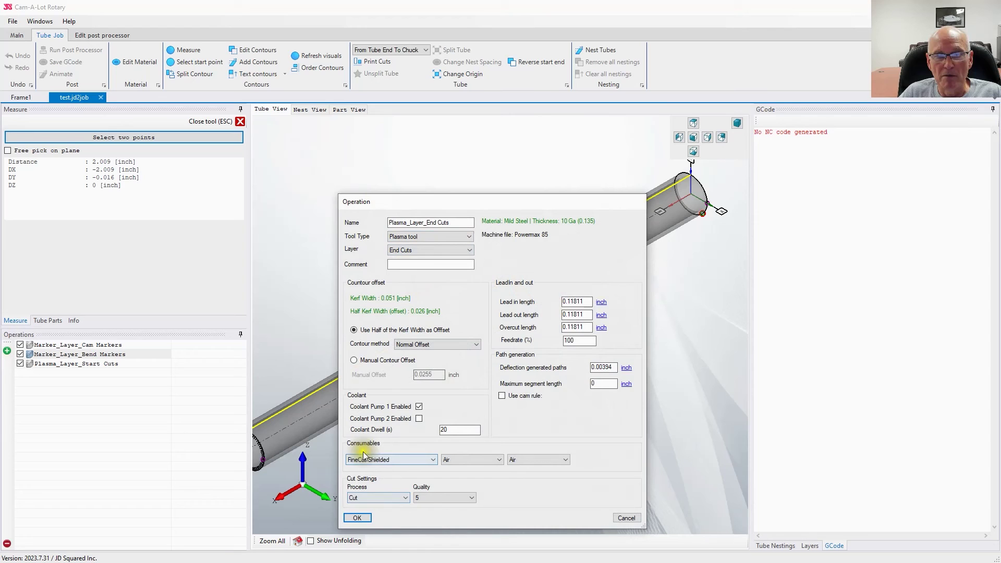
pyautogui.click(423, 460)
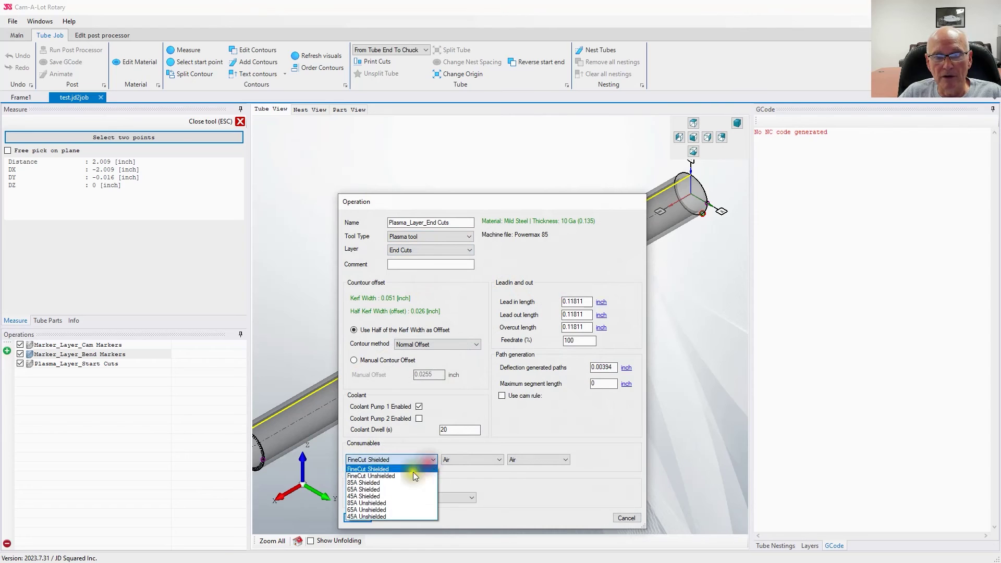
pyautogui.click(385, 497)
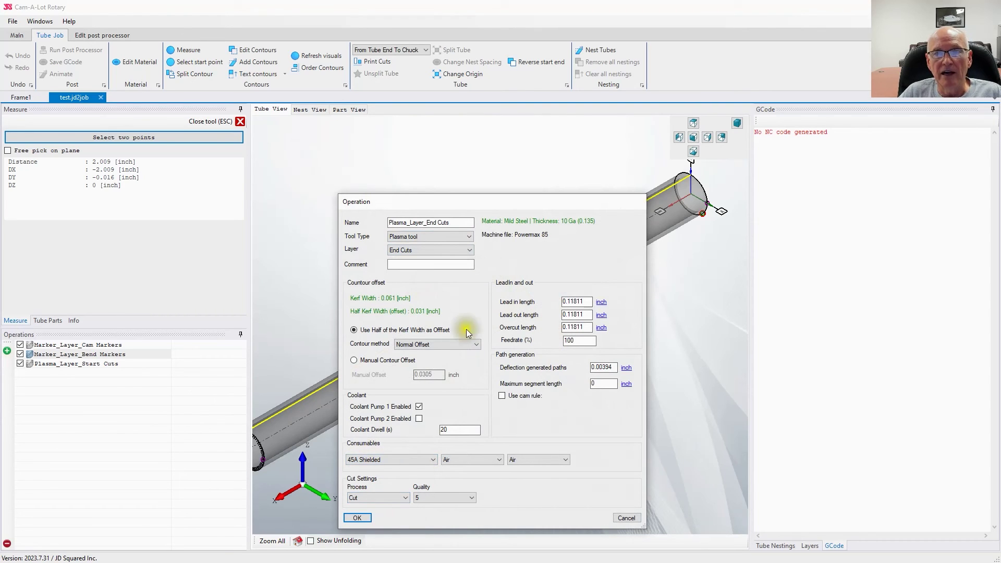
pyautogui.click(365, 519)
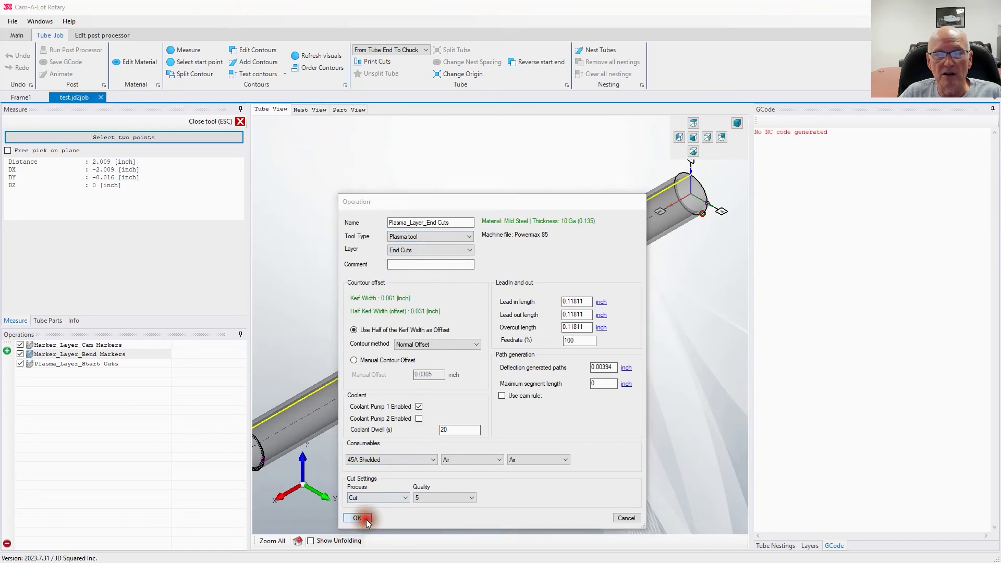
# - Move Plasma_Layer_Start Cuts to the top and Marker_Layer_Bend Markers up to second
pyautogui.click(60, 373)
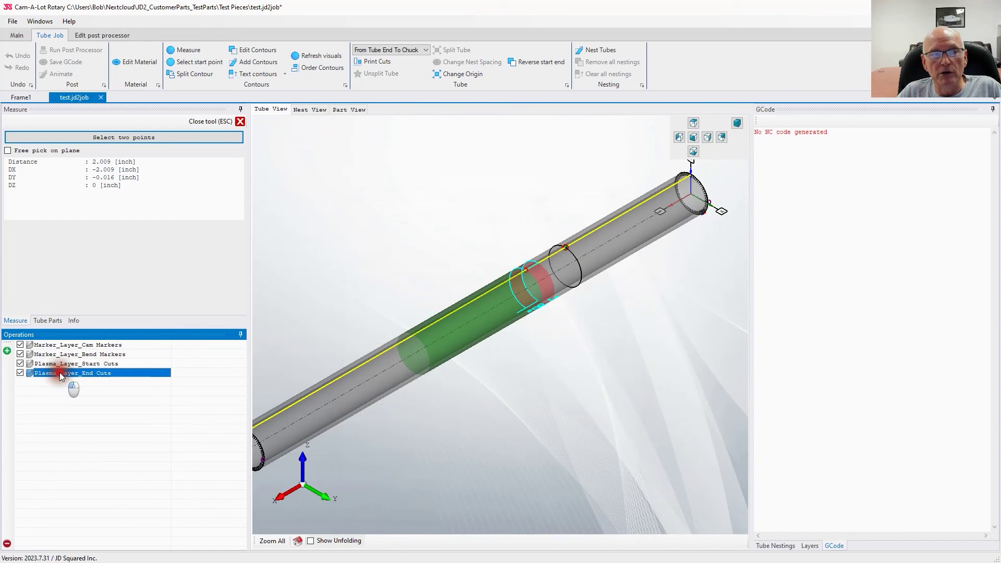
pyautogui.scroll(-3, 576, 367)
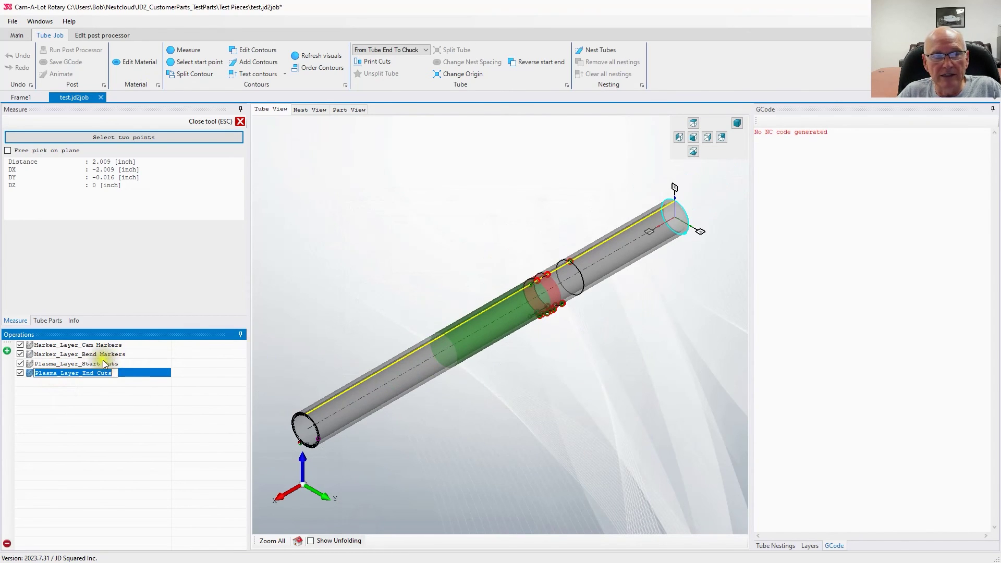
pyautogui.rightClick(98, 373)
pyautogui.click(87, 366)
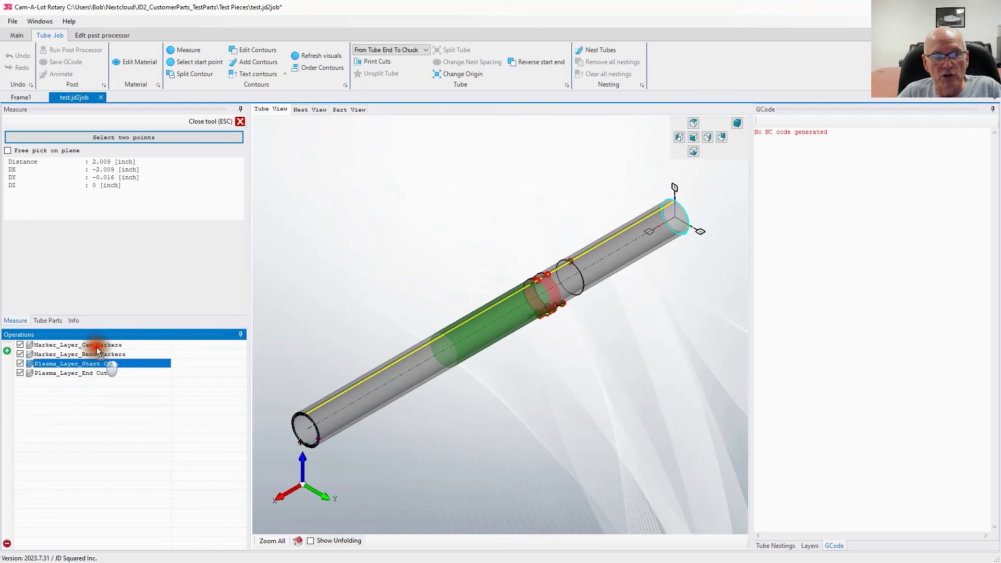
pyautogui.moveTo(101, 346); pyautogui.dragTo(101, 345)
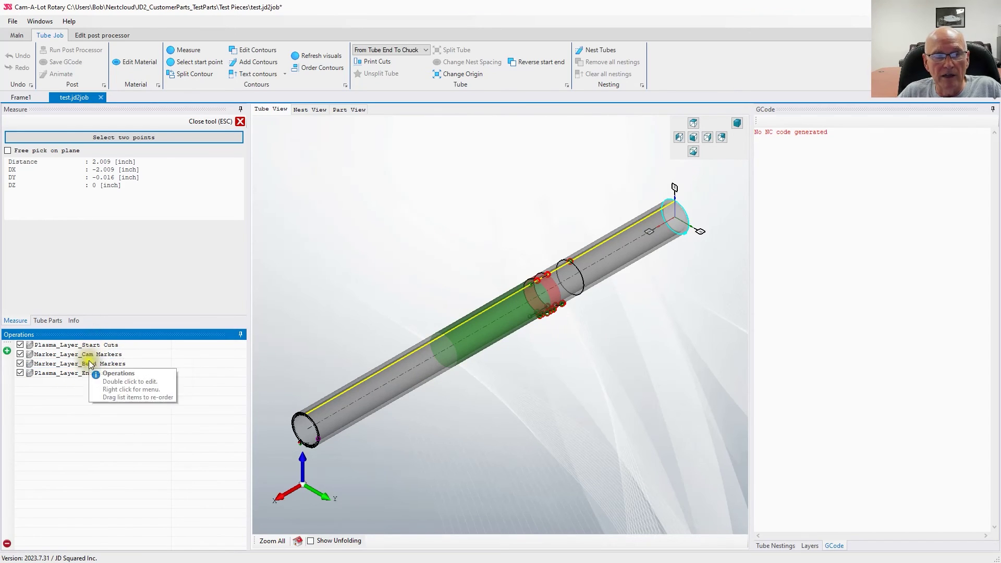
pyautogui.click(74, 364)
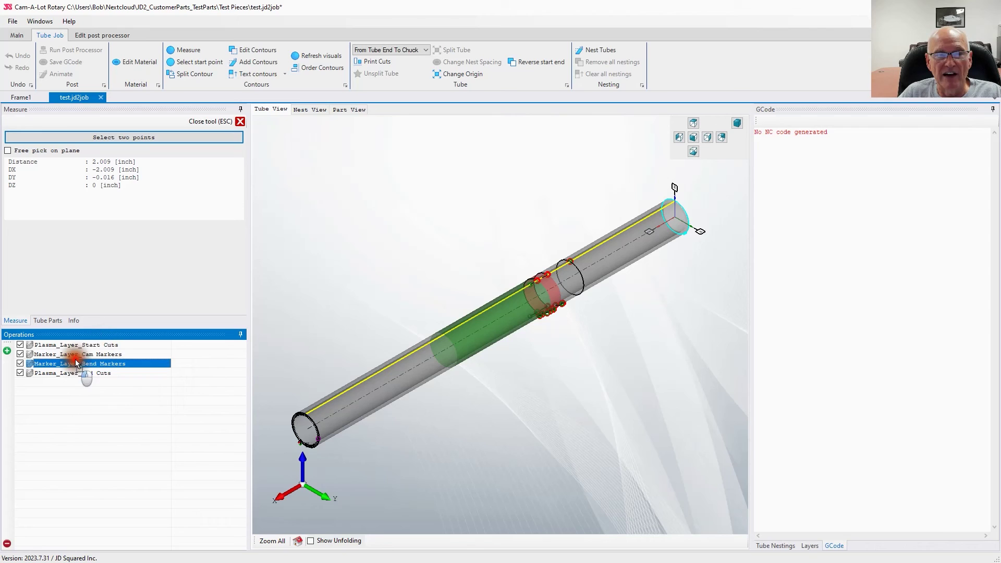
pyautogui.moveTo(76, 363); pyautogui.dragTo(90, 361)
# - Check the final order by selecting Start Cuts, Cam Markers and End Cuts in turn
pyautogui.click(96, 346)
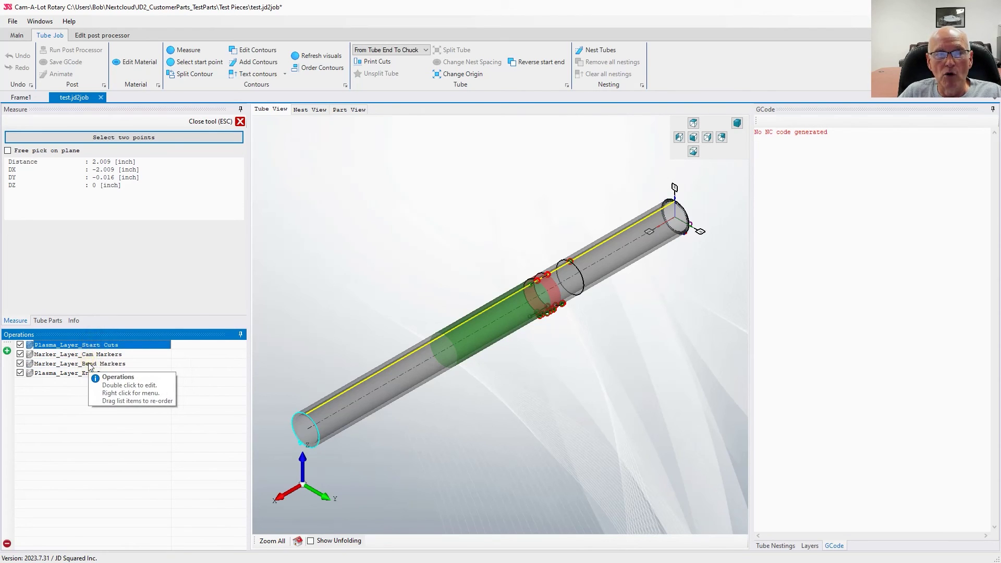
pyautogui.click(99, 355)
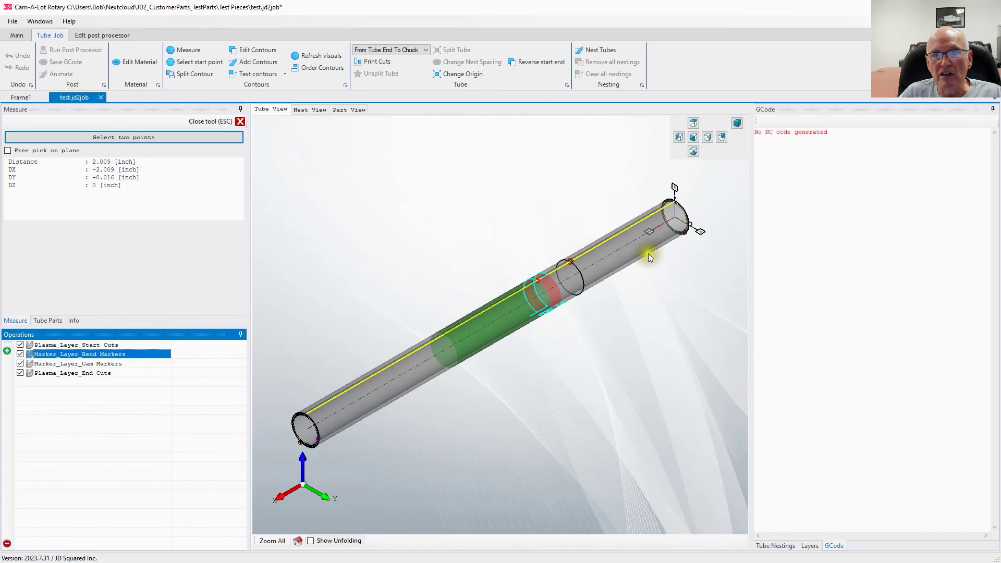
pyautogui.scroll(3, 589, 288)
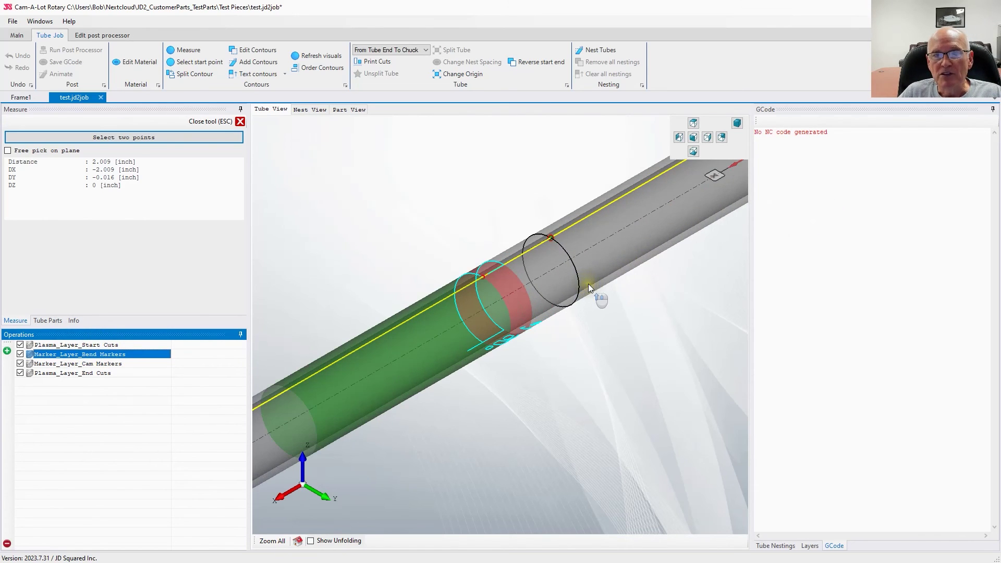
pyautogui.click(101, 363)
pyautogui.scroll(-5, 637, 391)
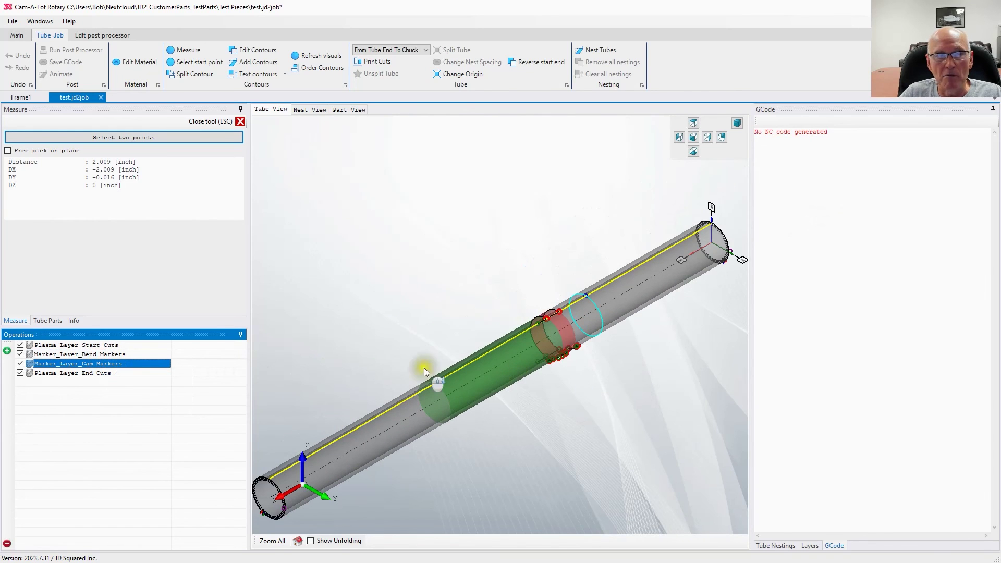
pyautogui.click(105, 373)
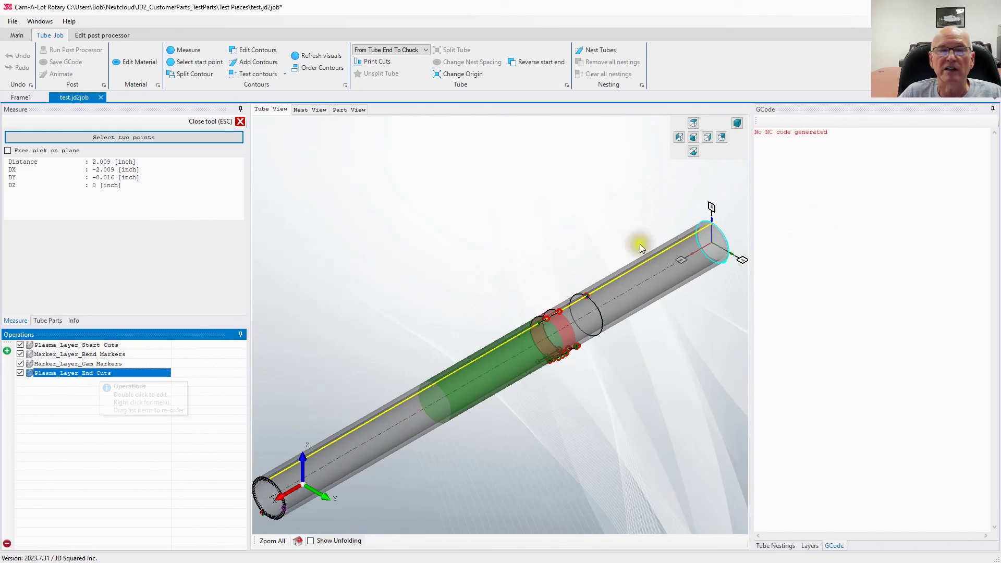
# - Nest the tube with raw length 120 in and desired number overridden to 3
pyautogui.click(608, 52)
pyautogui.doubleClick(101, 197)
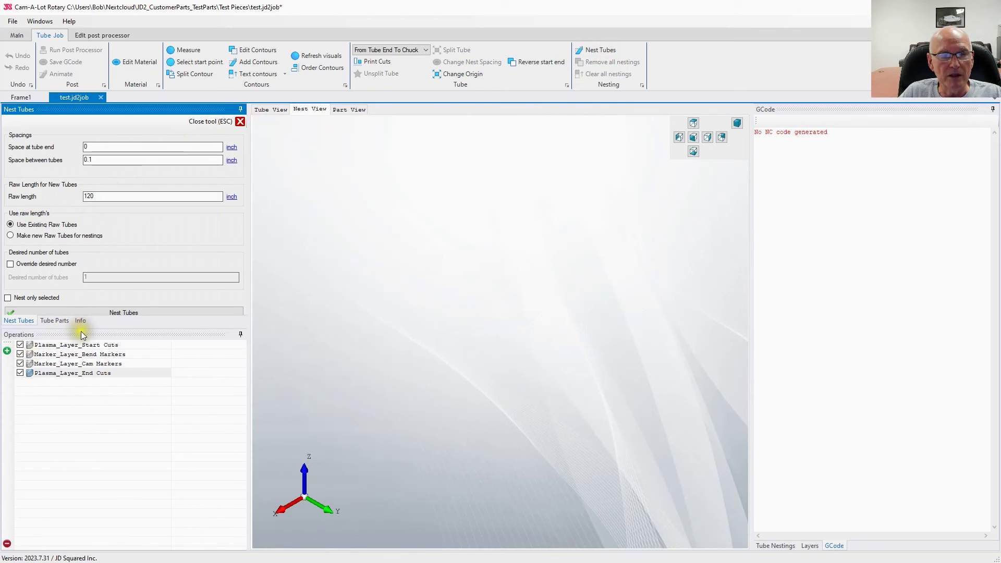
pyautogui.moveTo(81, 327); pyautogui.dragTo(77, 358)
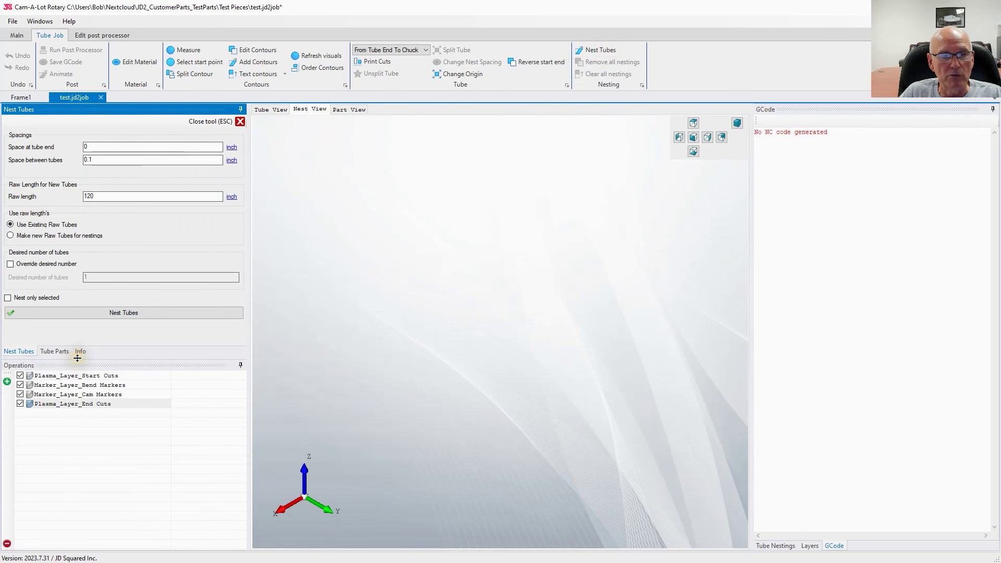
pyautogui.click(31, 267)
pyautogui.doubleClick(99, 276)
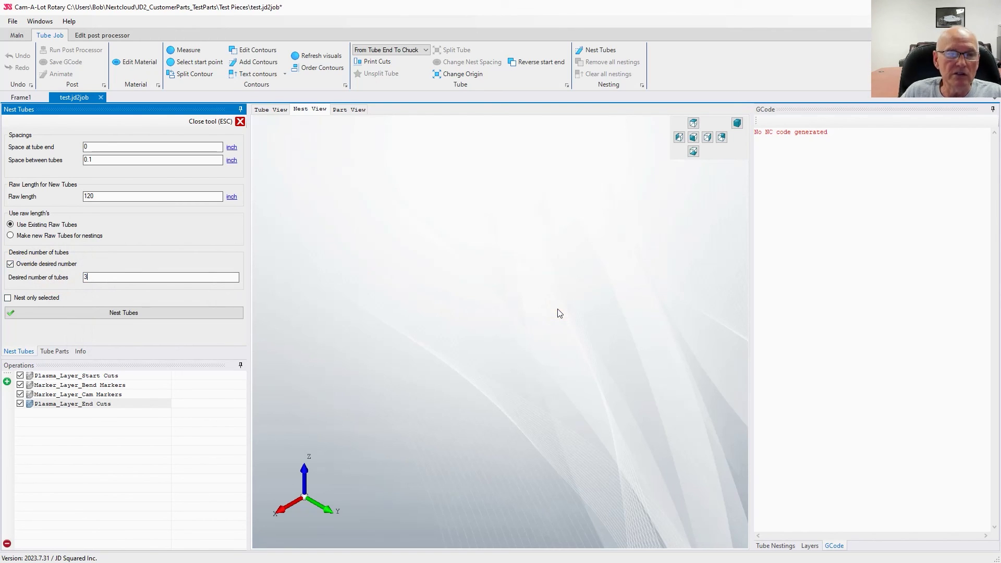
pyautogui.click(162, 315)
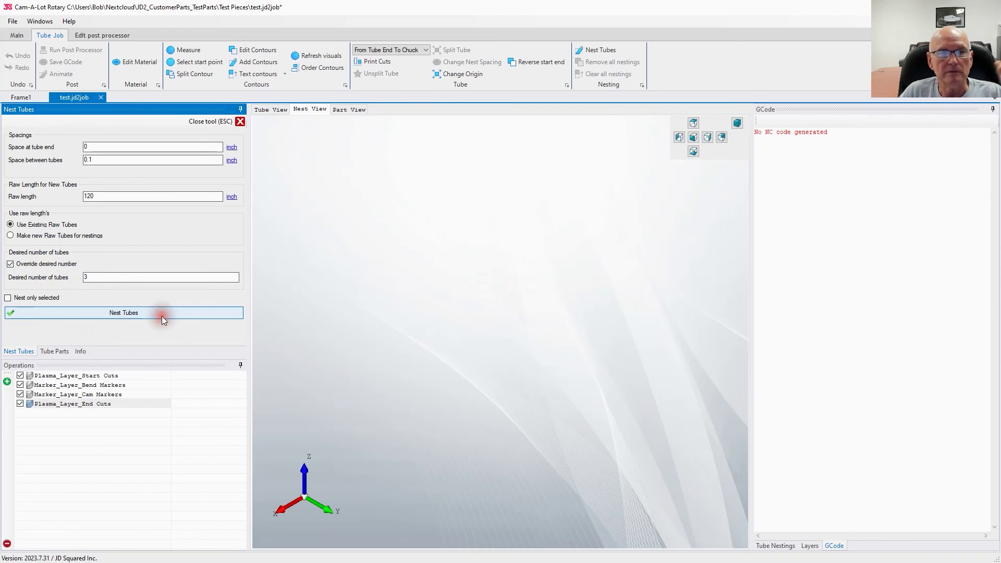
# - Zoom to show the whole nested 120 in tube including the chuck
pyautogui.scroll(2, 615, 257)
pyautogui.scroll(-2, 615, 257)
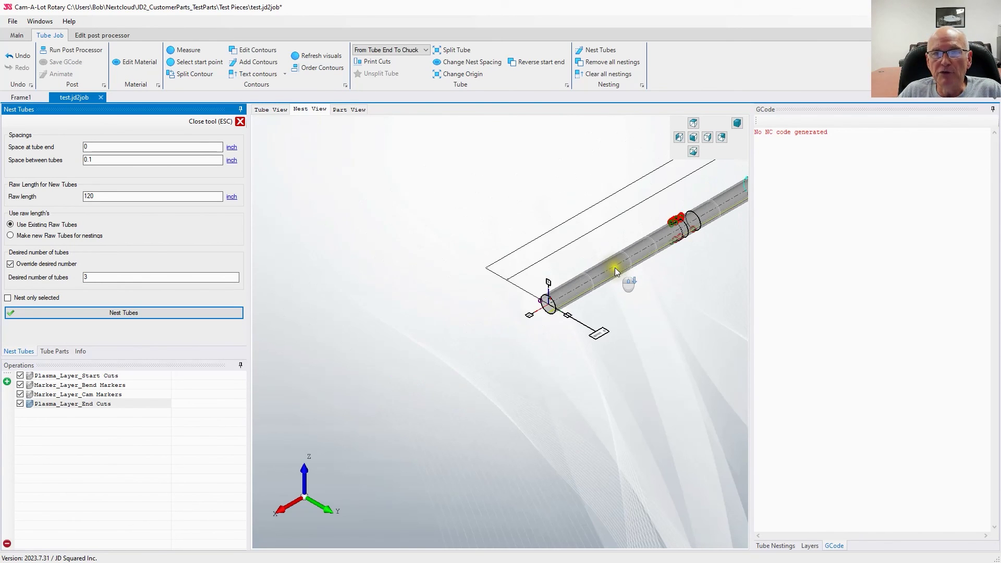
pyautogui.scroll(-2, 614, 270)
pyautogui.scroll(3, 654, 301)
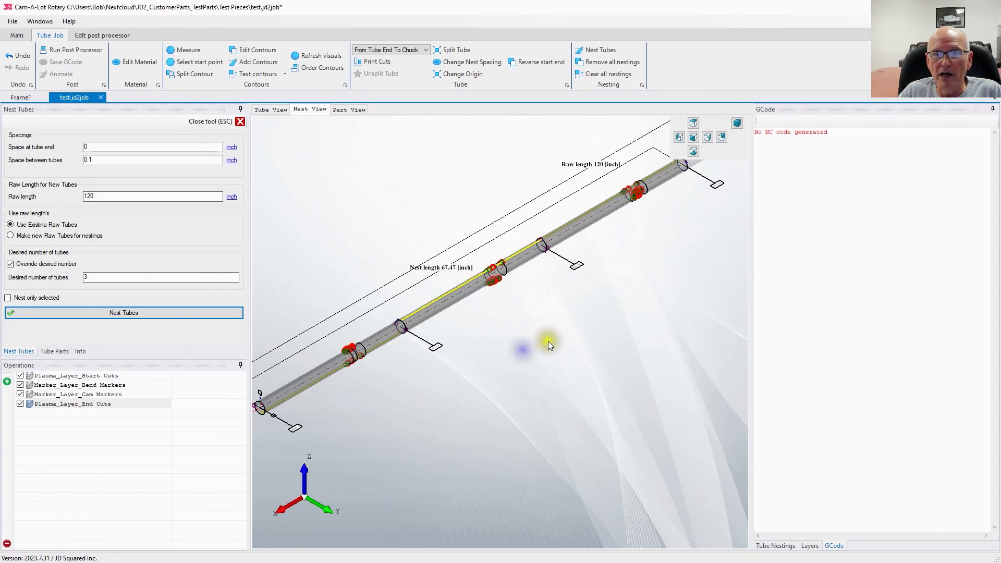
pyautogui.scroll(-2, 551, 342)
pyautogui.click(737, 123)
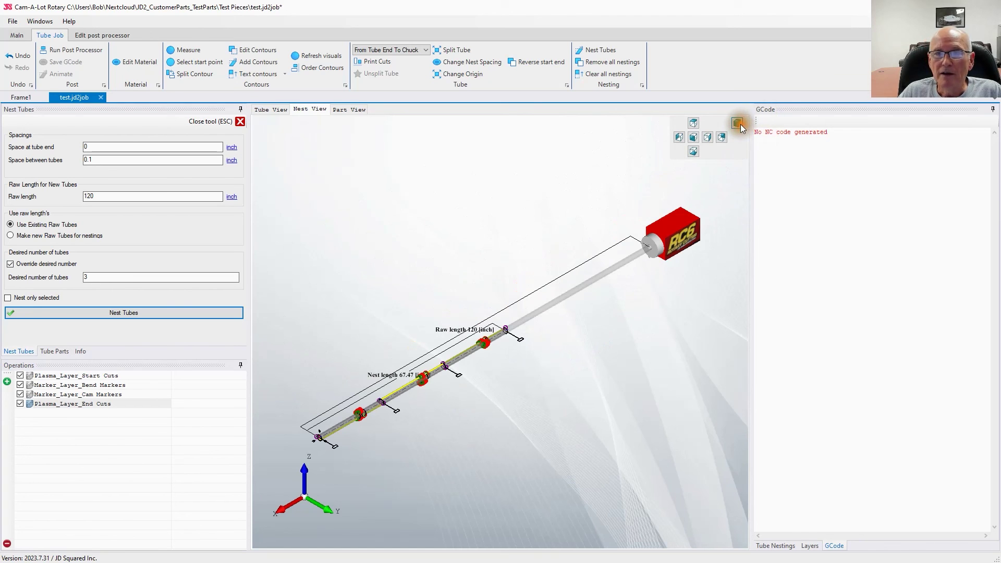
pyautogui.scroll(3, 333, 430)
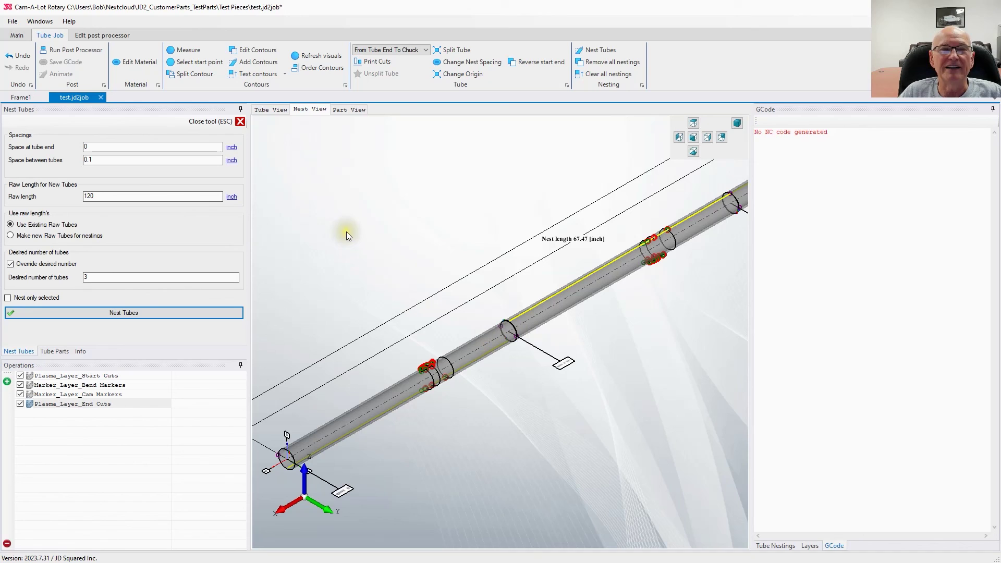
# - Close the nest settings and save the post-processed G-code as test.ngc, replacing the existing file
pyautogui.click(73, 50)
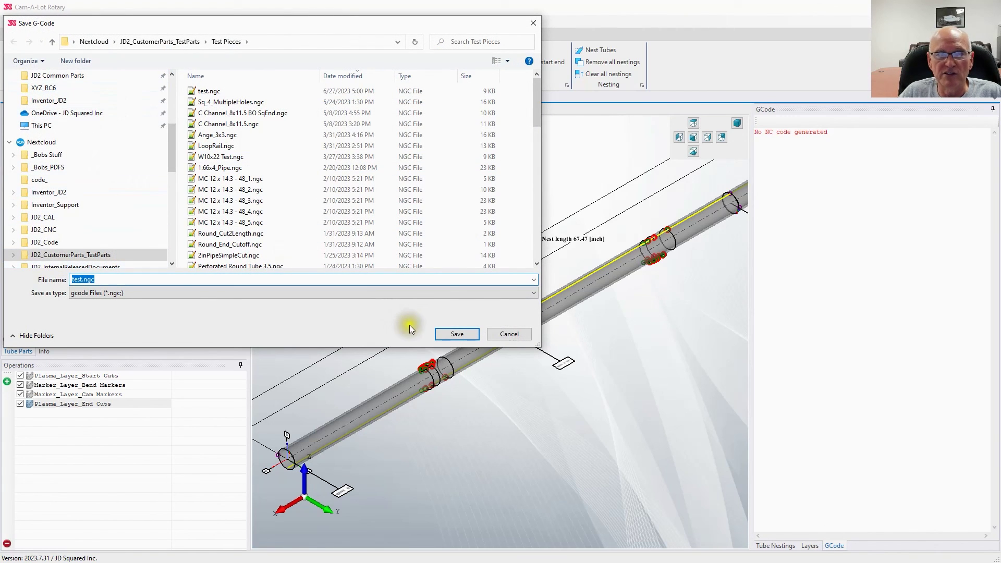
pyautogui.click(448, 334)
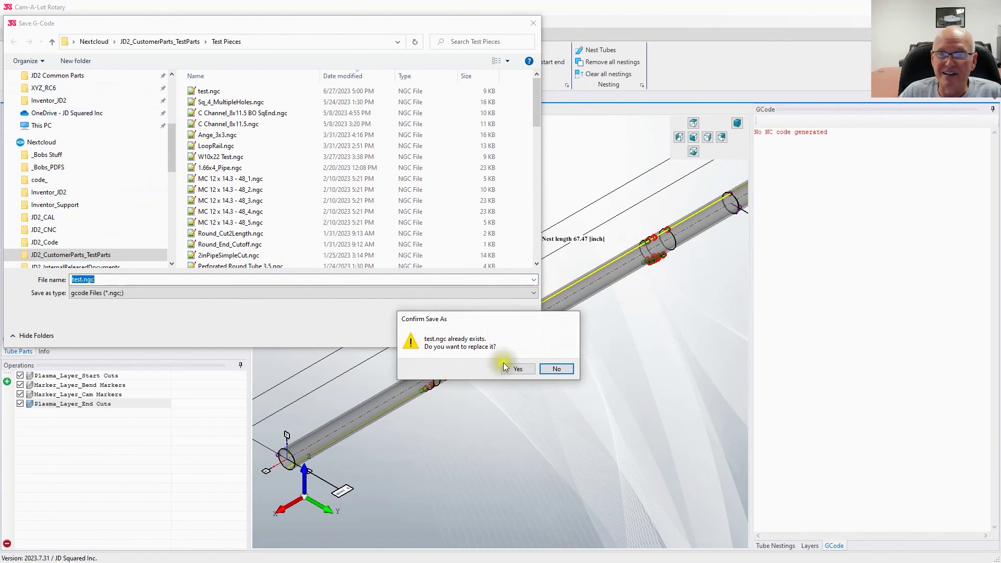
pyautogui.click(504, 368)
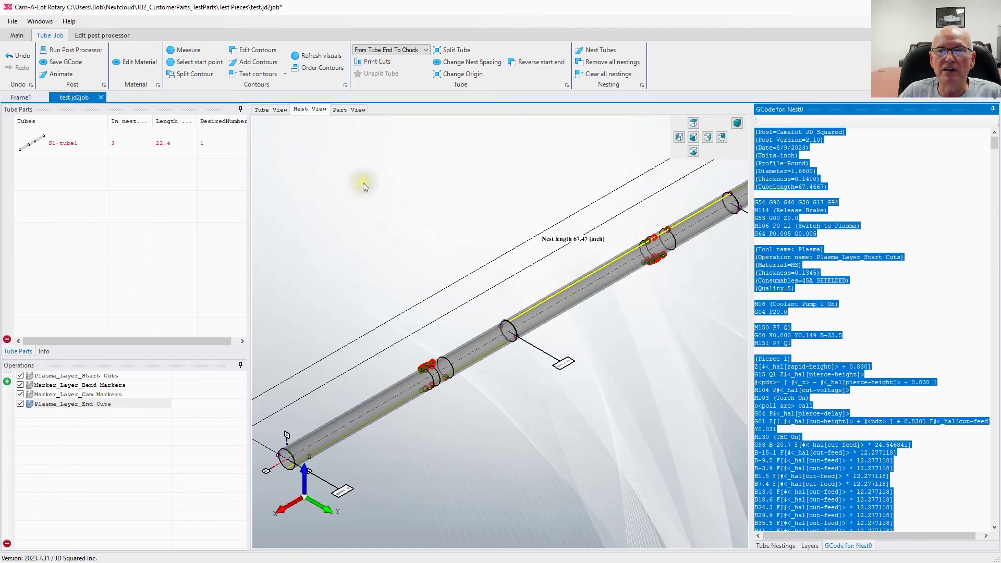
# - Save the G-code over test.ngc again and show it in the Test Pieces folder
pyautogui.click(64, 61)
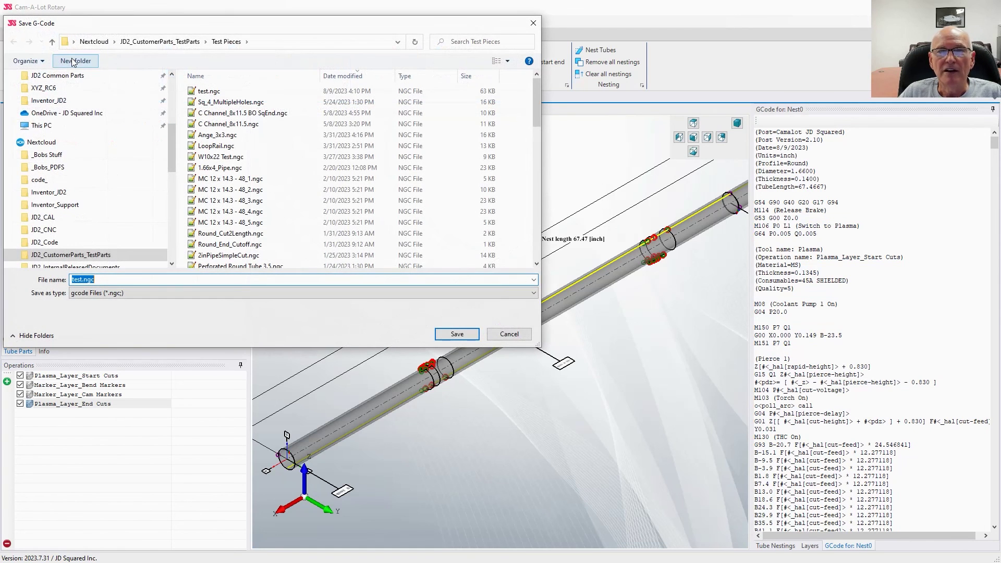
pyautogui.doubleClick(209, 91)
pyautogui.click(514, 368)
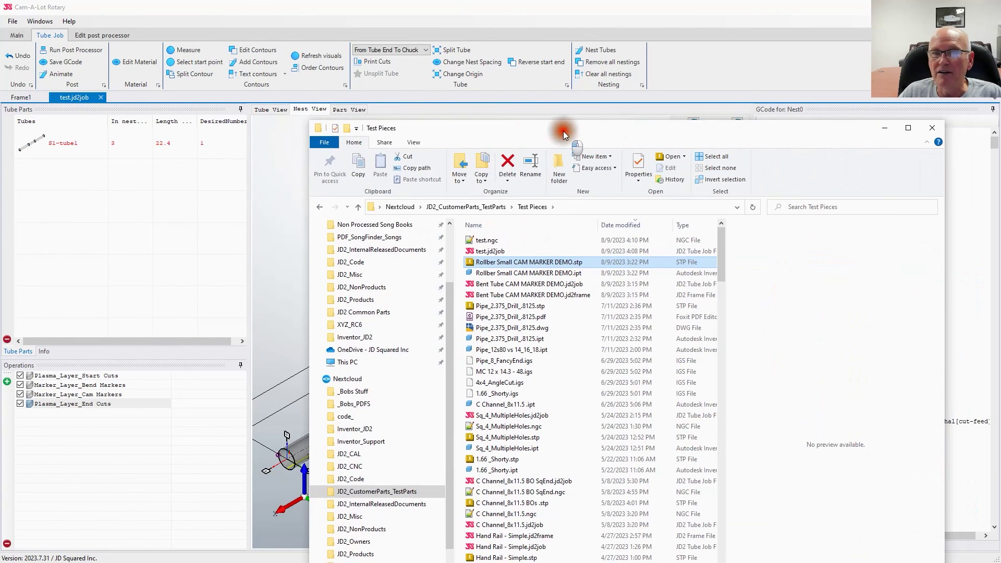
pyautogui.click(486, 241)
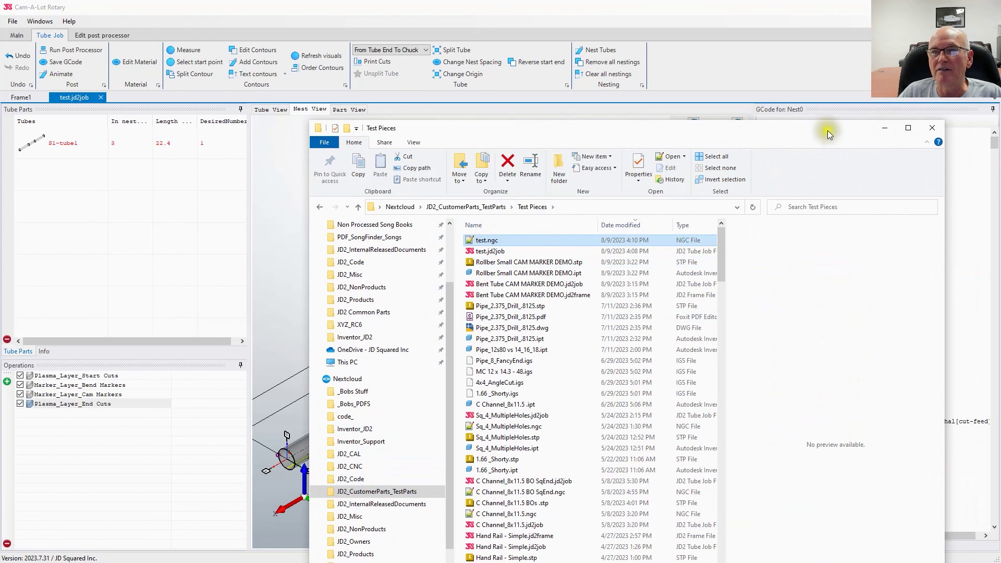
pyautogui.moveTo(828, 130); pyautogui.dragTo(1000, 140)
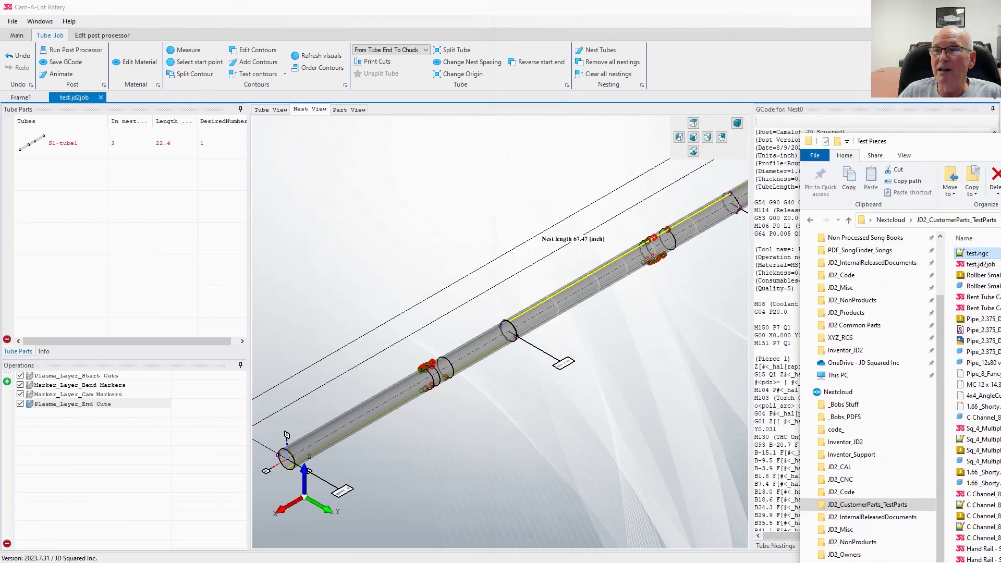
# - Leave the Test Pieces folder window for the 67.47-inch nest and its Nest0 G-code listing
pyautogui.hotkey('alt', 'Tab')
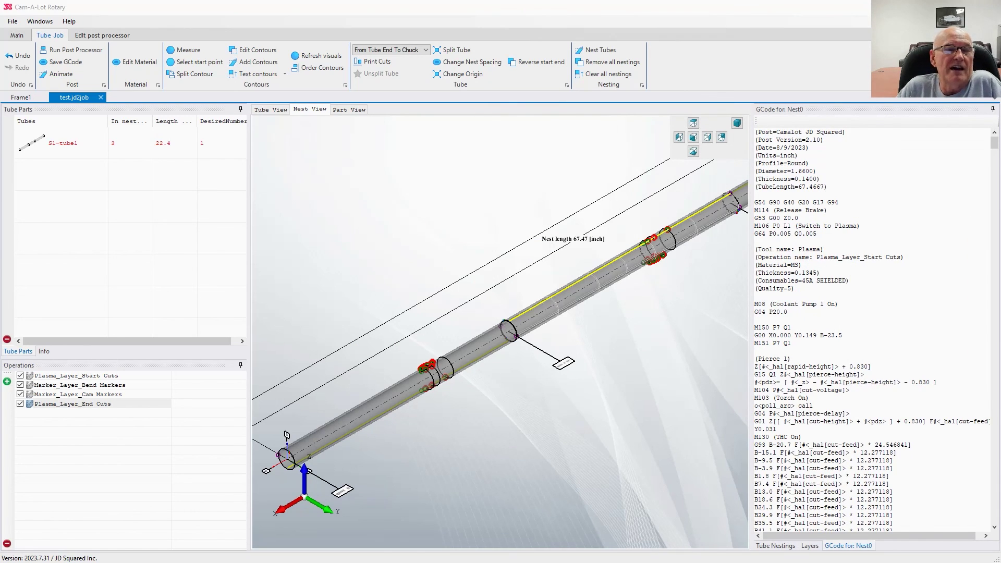